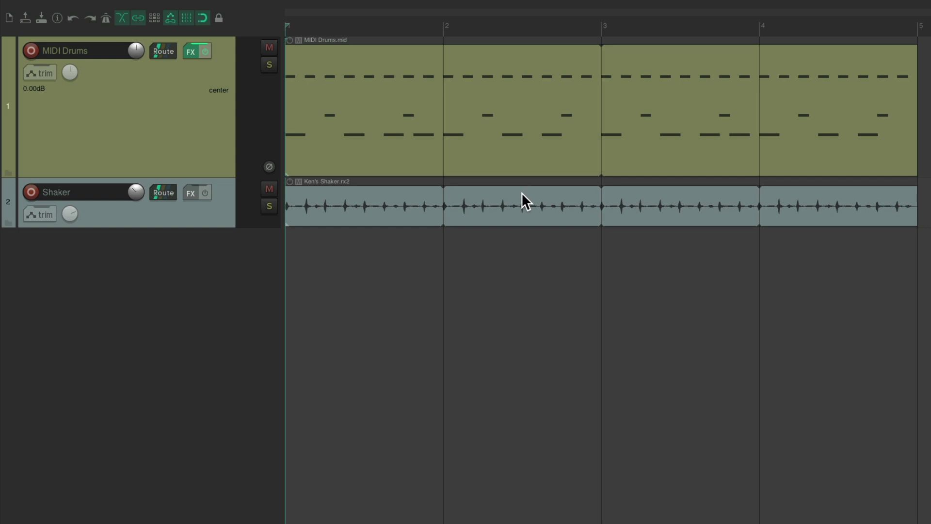
Play back the existing MIDI Drums and Shaker tracks from the start of the project
key(space)
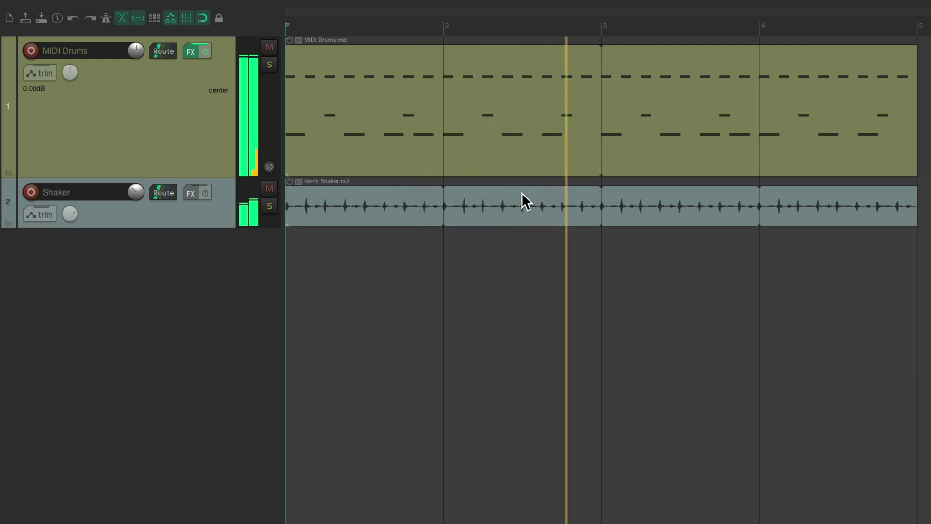
key(space)
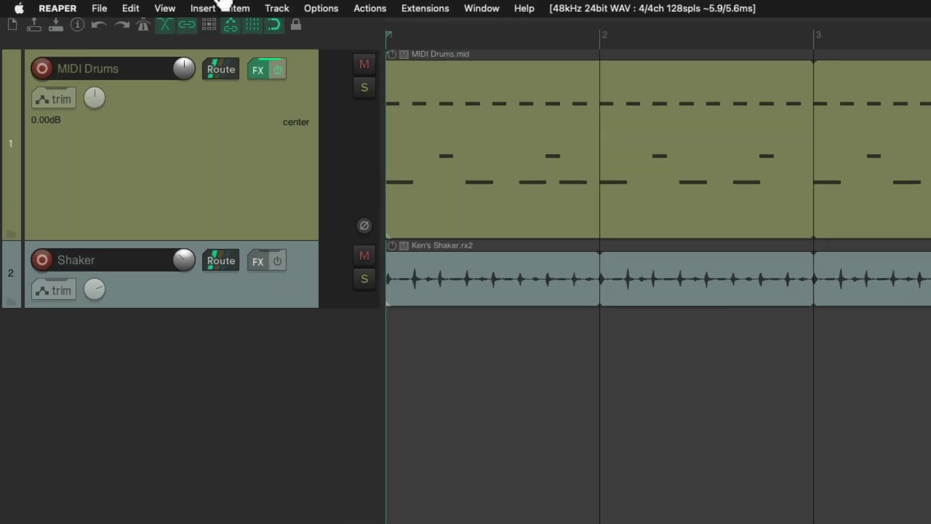
Open the New Loops folder in the Media Explorer and preview gama-chiptune.wav at its original tempo
click(154, 7)
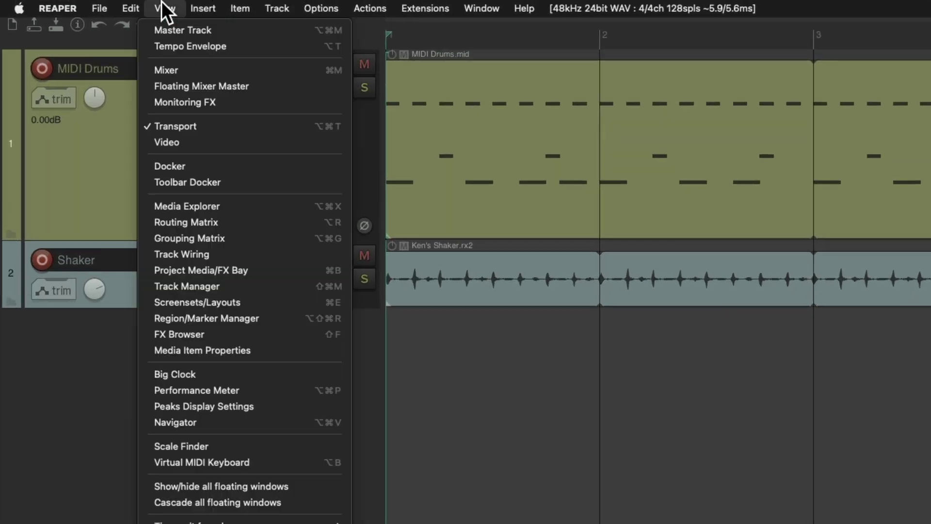
click(144, 205)
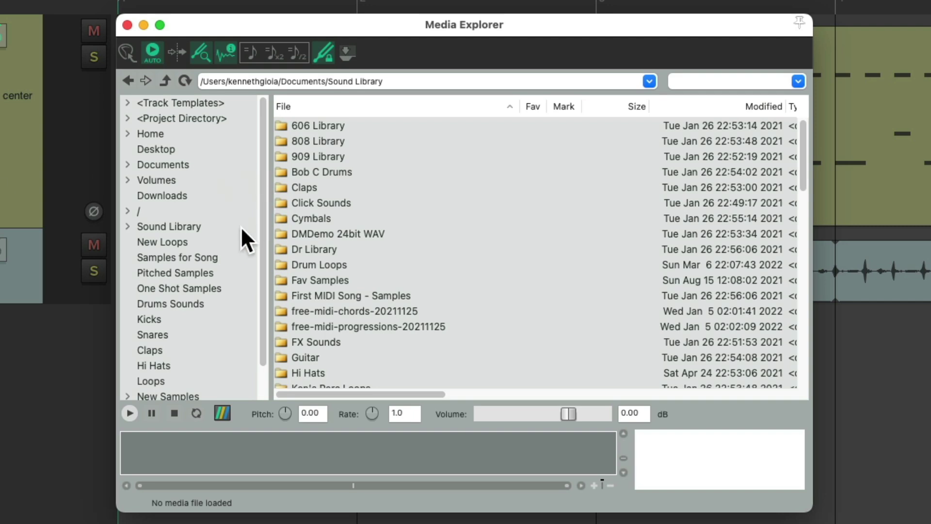
click(221, 237)
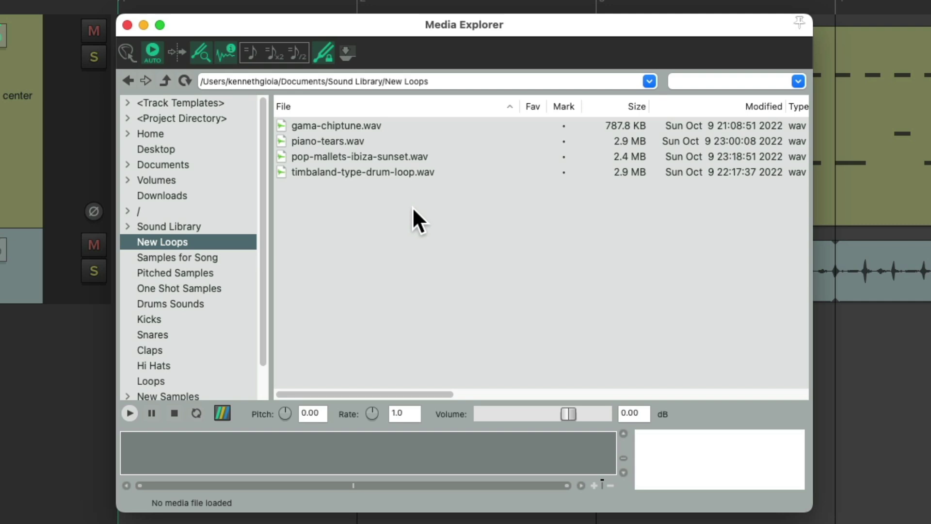
click(432, 125)
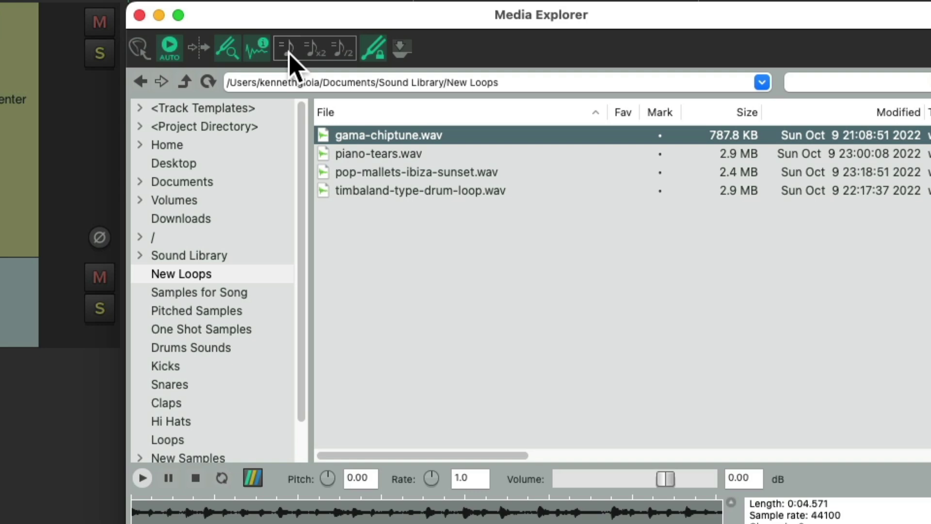
Turn on tempo matching for previews and insert gama-chiptune.wav on a new track below Shaker
click(288, 49)
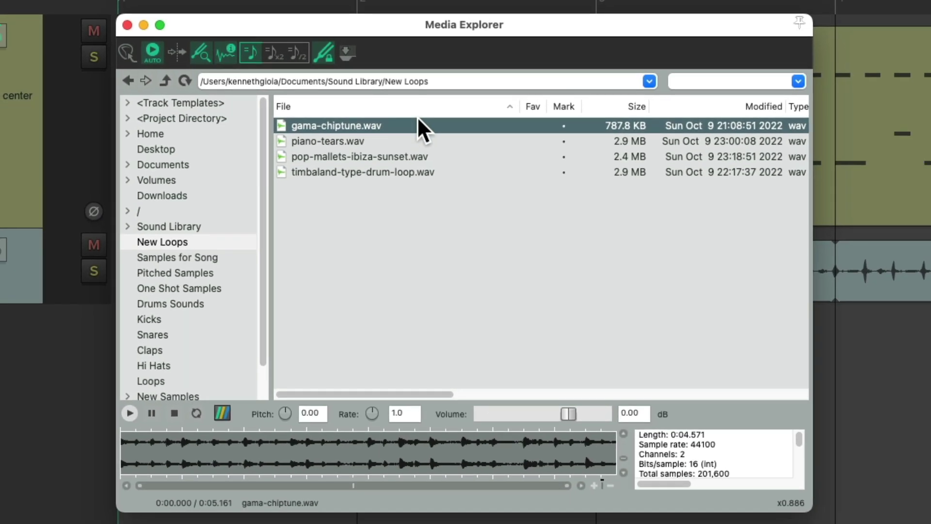
click(421, 127)
drag(361, 124, 0, 377)
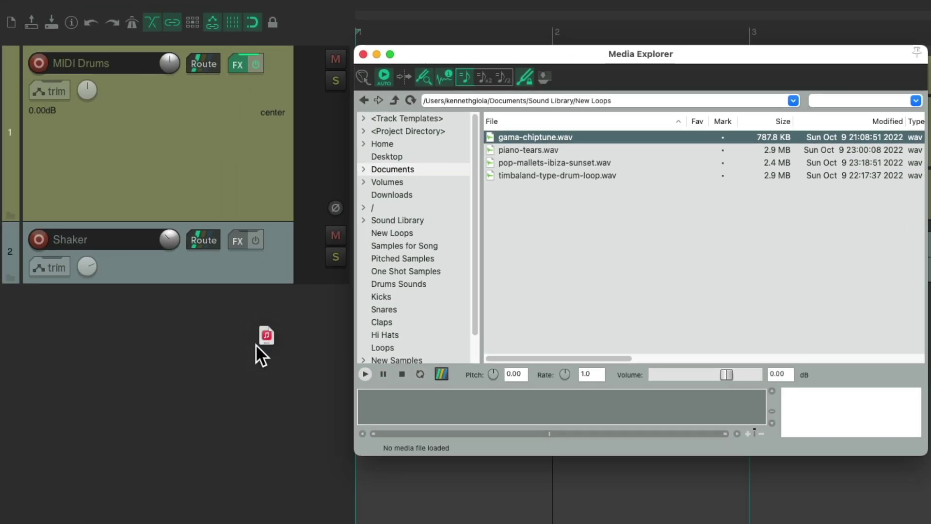
drag(255, 344, 254, 342)
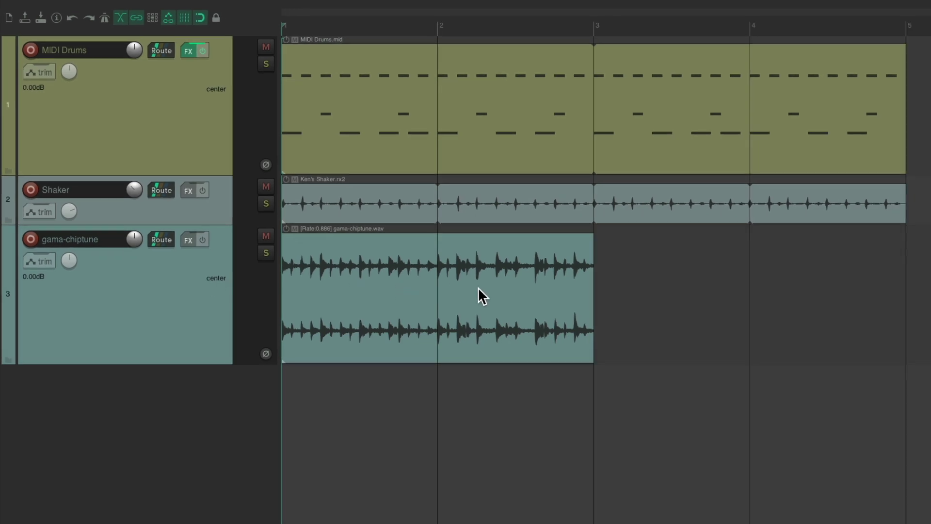
Play the tempo-matched loop together with the drums and shaker, and undo its insertion
key(space)
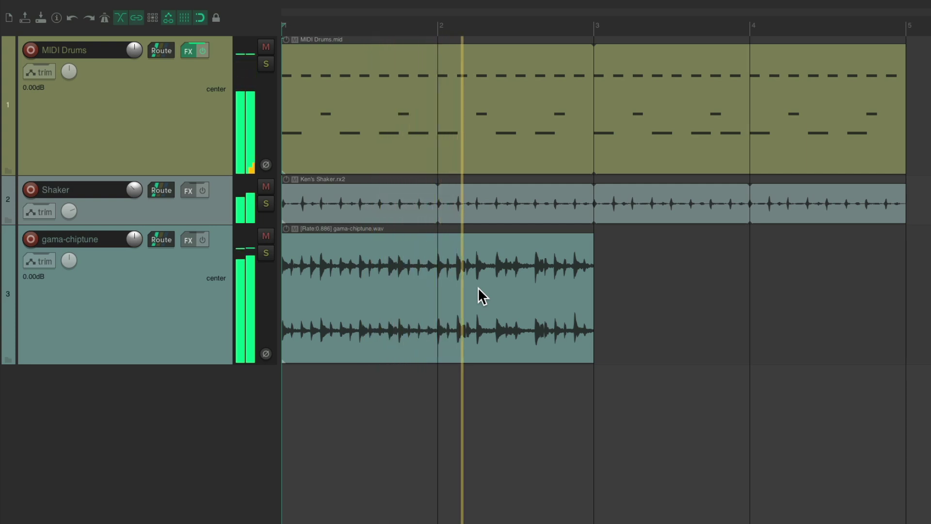
key(space)
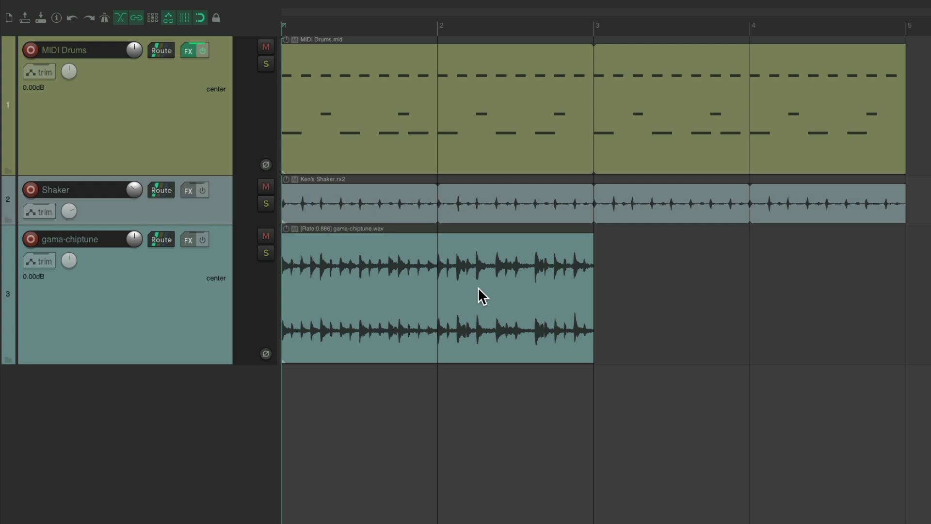
key(super+z)
Turn off tempo matching in the Media Explorer, insert gama-chiptune.wav on a new track below Shaker, and play the project
key(super+alt+x)
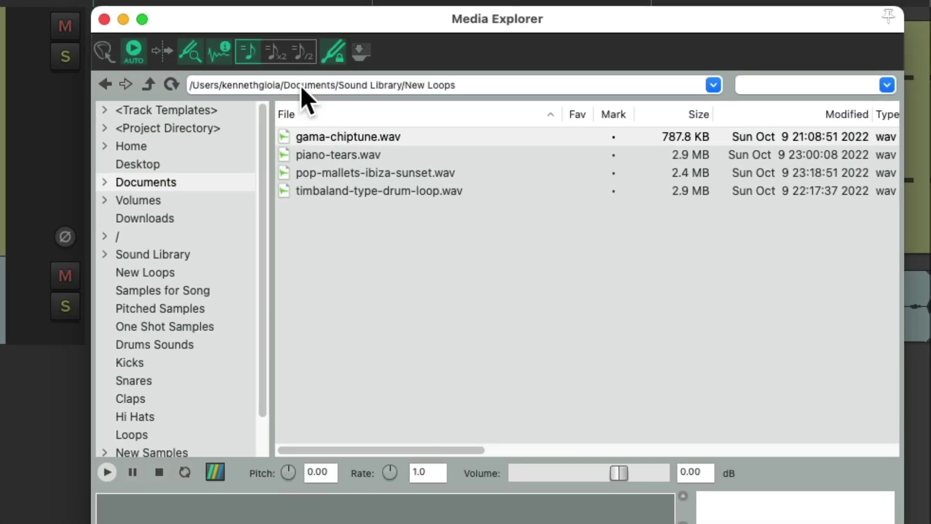
click(253, 58)
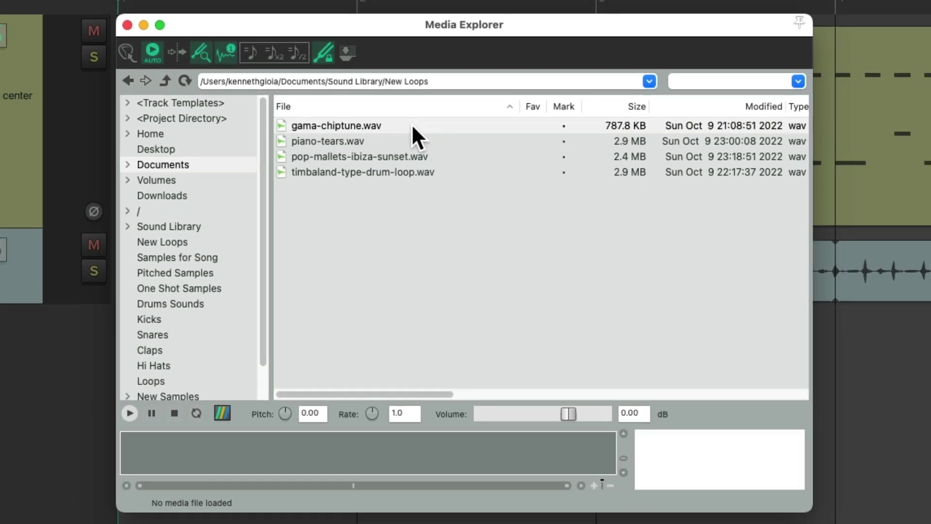
drag(372, 122, 234, 341)
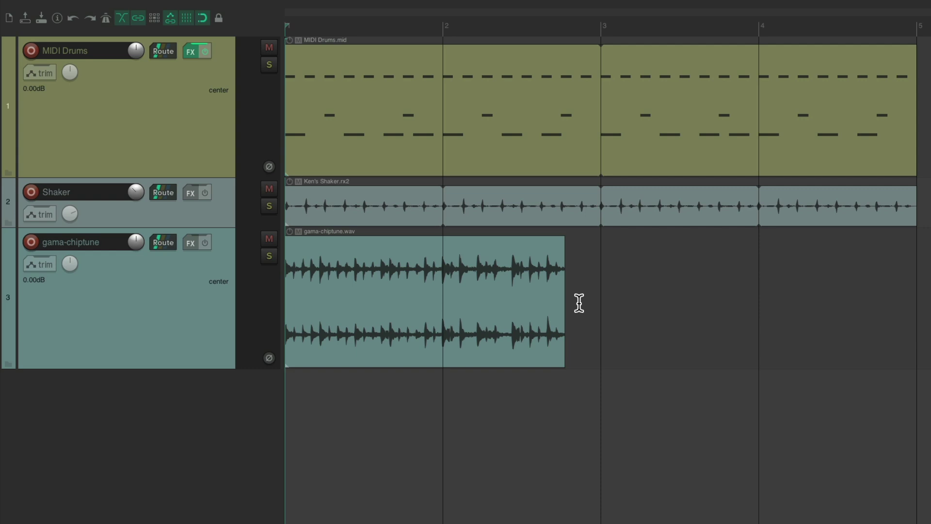
key(space)
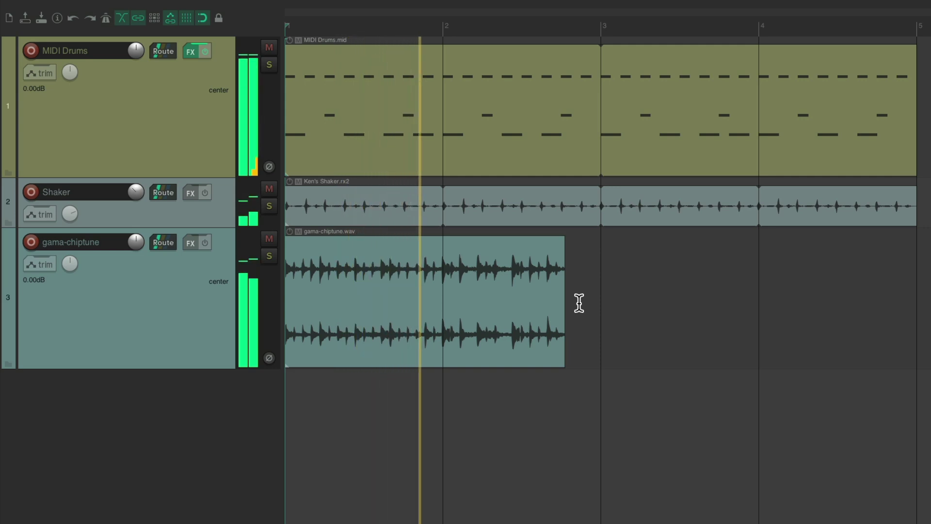
key(space)
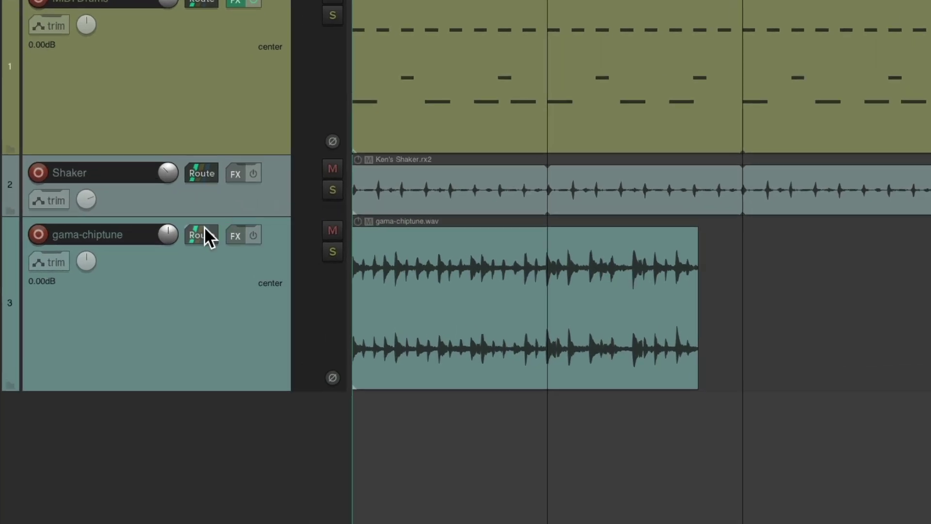
Set the timebase of the gama-chiptune track to Time
right_click(227, 269)
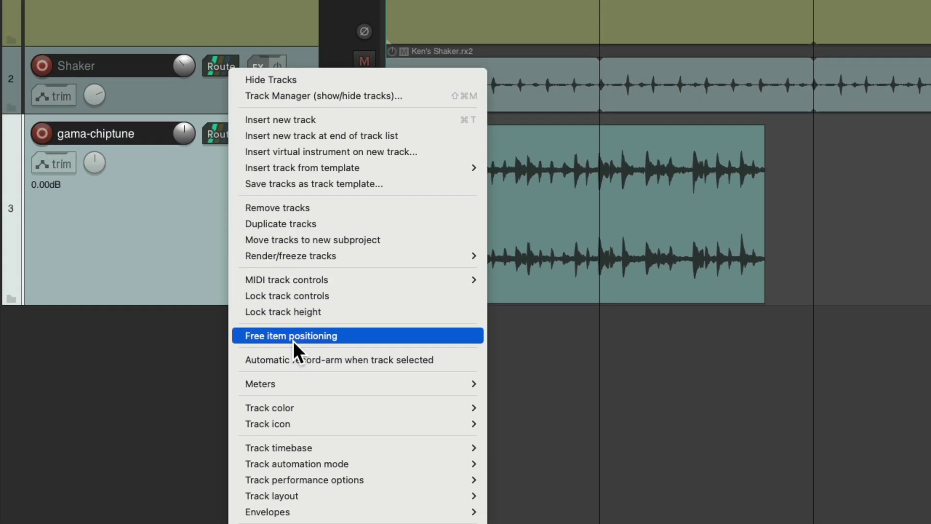
mouse_move(233, 383)
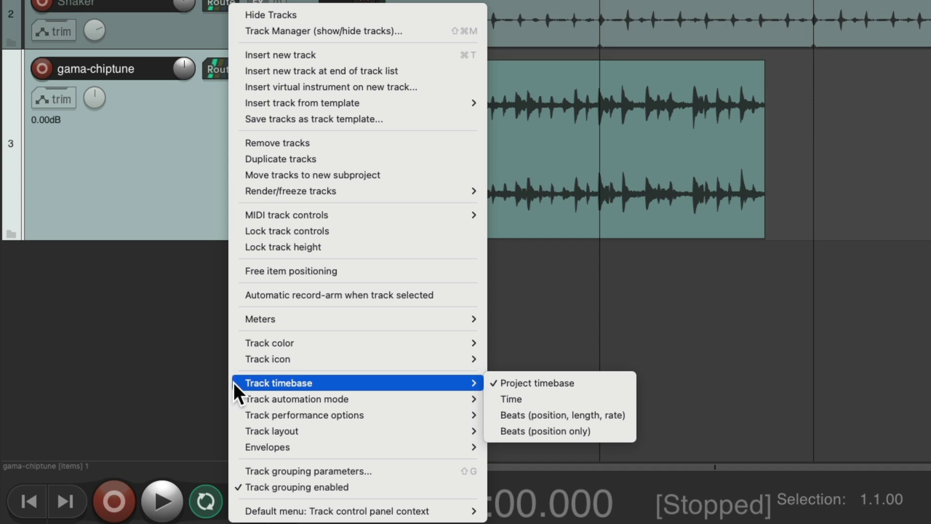
click(614, 399)
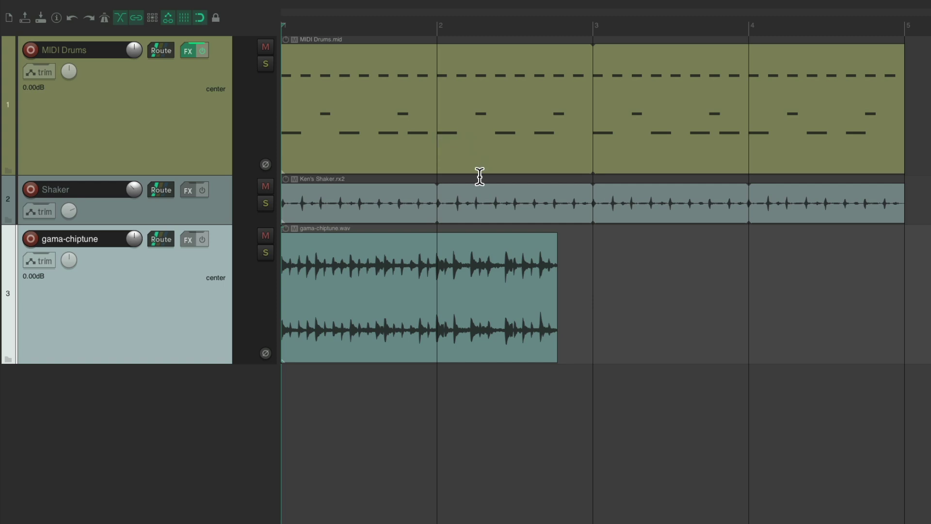
Match the time selection to the gama-chiptune item and look up the action "Create measure from time selection (detect tempo, detect number of measures)"
shift+double_click(411, 258)
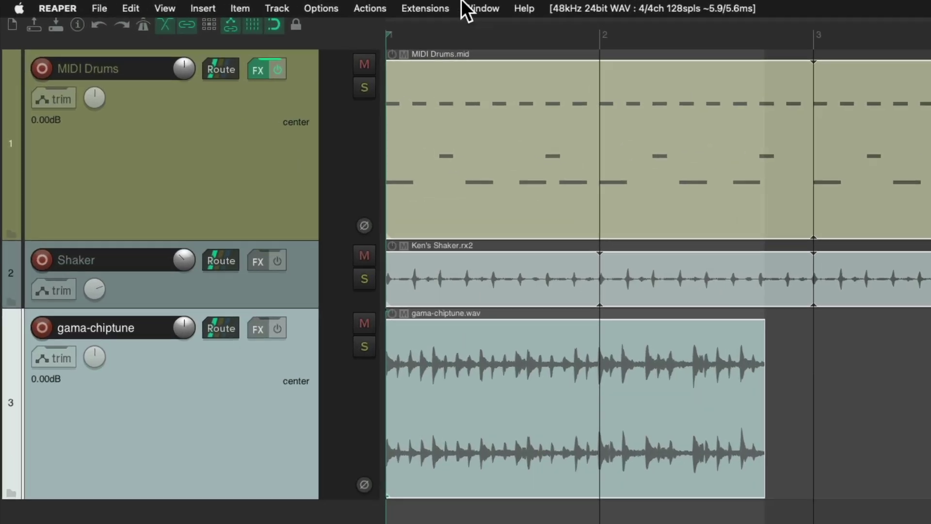
click(266, 3)
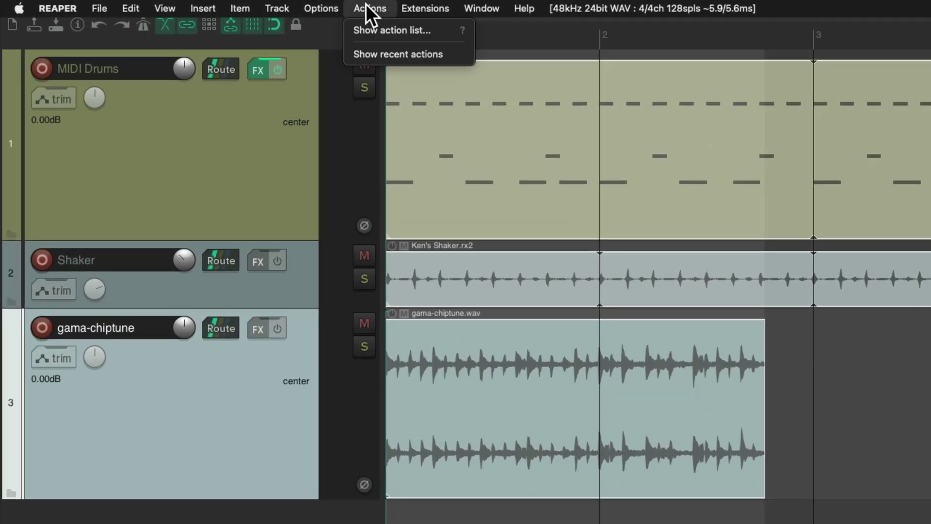
click(353, 28)
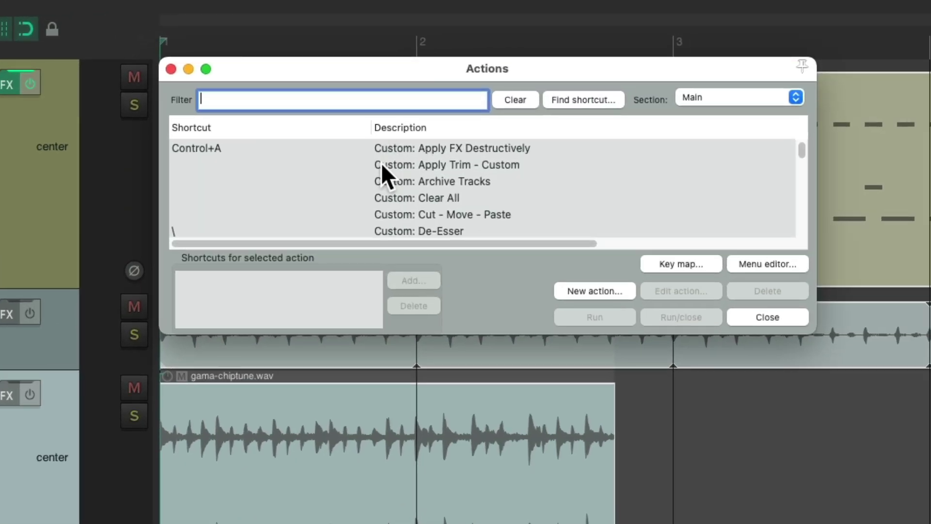
text(create measure)
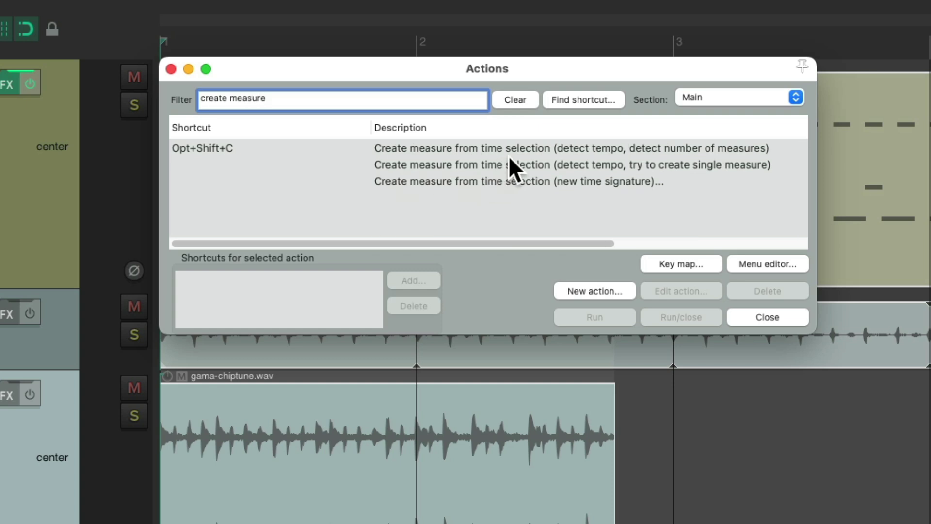
click(496, 151)
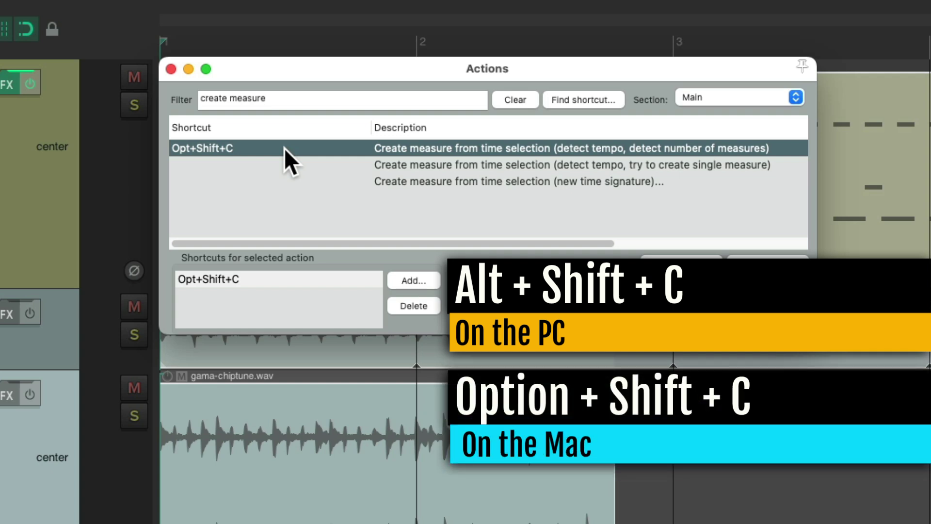
click(171, 68)
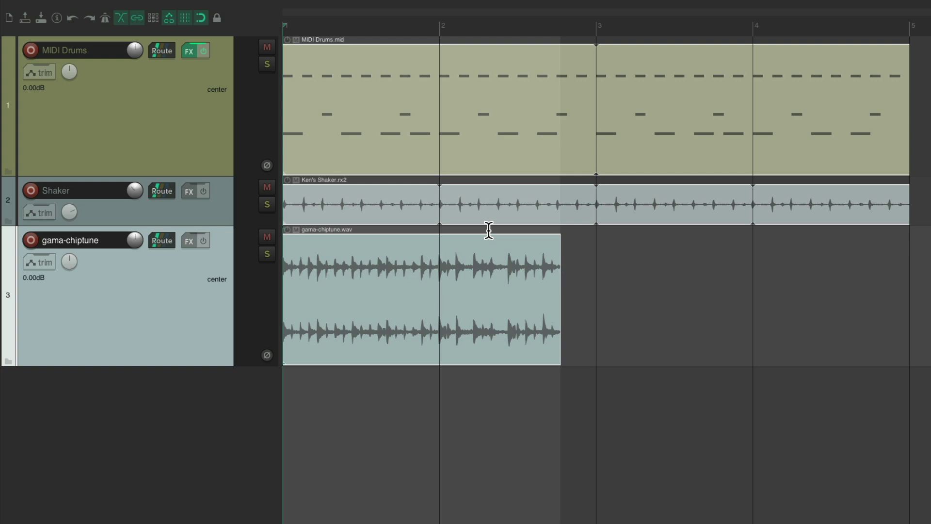
Create measures from the time selection with tempo and measure-count detection, comparing the result by undoing and redoing it
key(alt+shift+c)
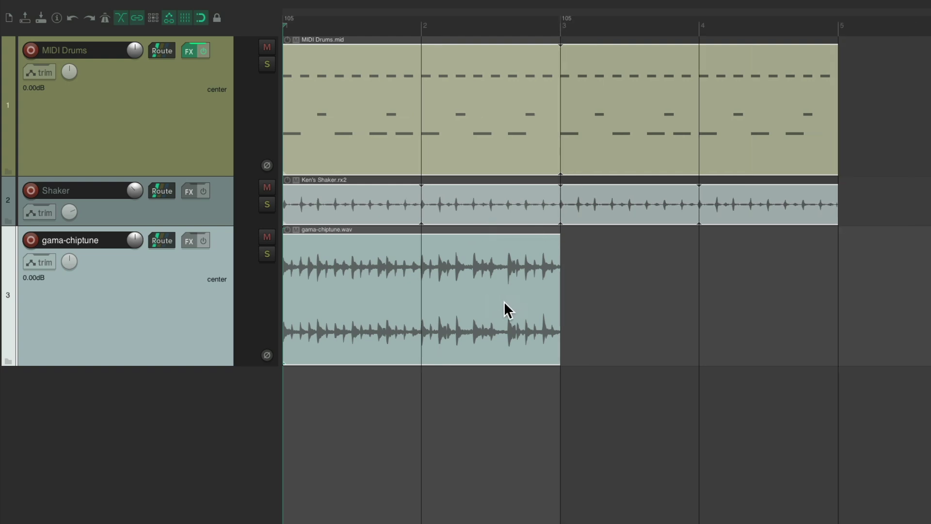
key(ctrl+z)
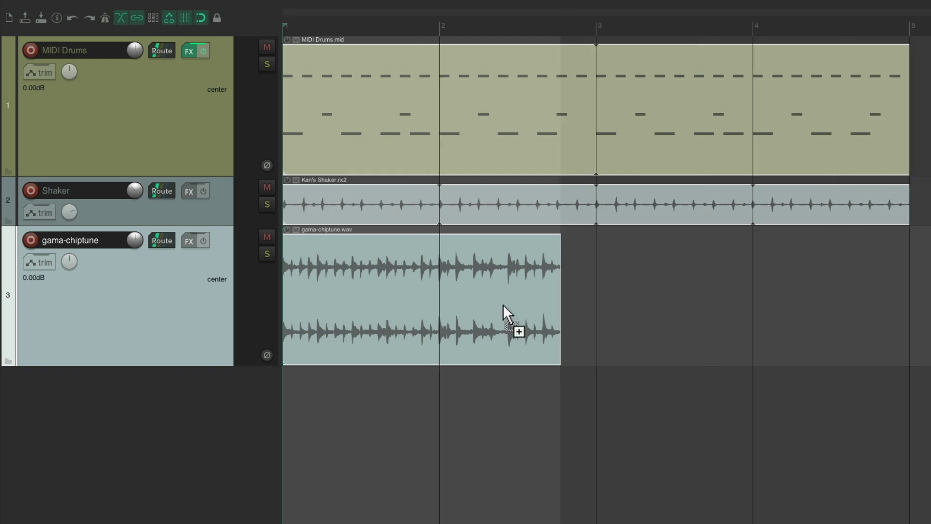
key(ctrl+shift+z)
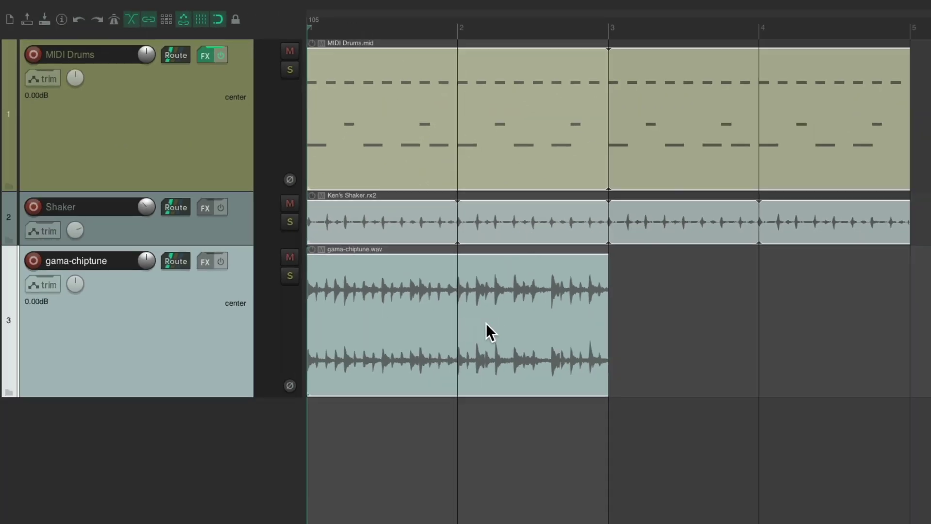
Clear the selection and play the drums, shaker and chiptune loop together at the new project tempo
key(Escape)
key(space)
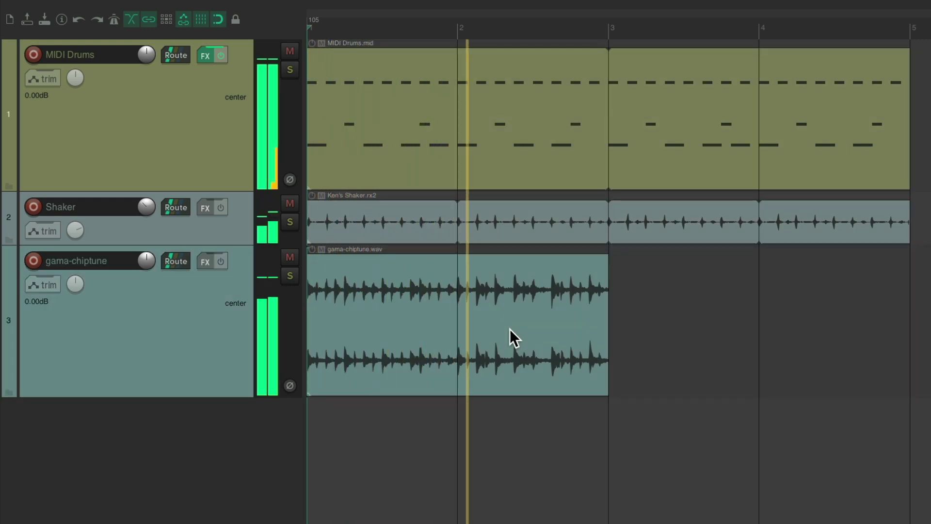
key(space)
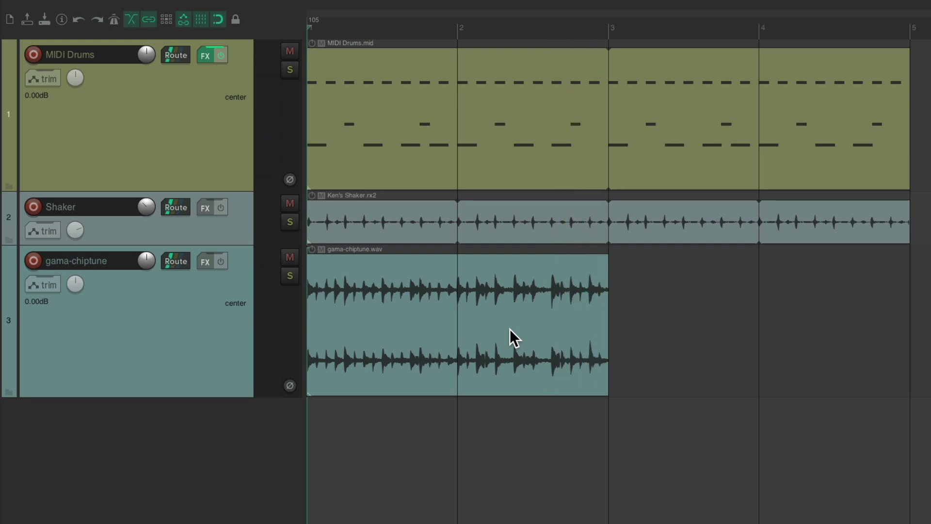
Extend the gama-chiptune item to the start of measure 5 so it loops, and play the project
drag(609, 316, 910, 324)
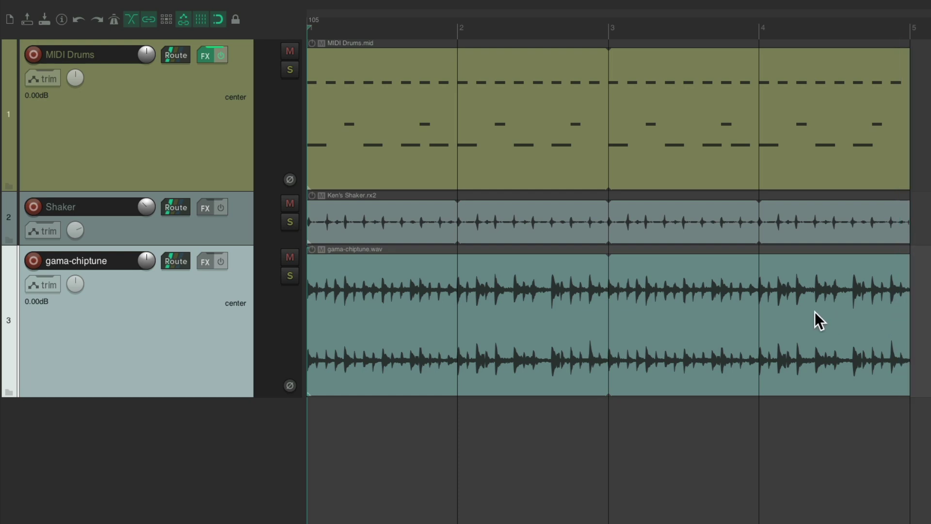
key(space)
Remove the gama-chiptune track and preview timbaland-type-drum-loop.wav from the New Loops folder in the Media Explorer
key(Delete)
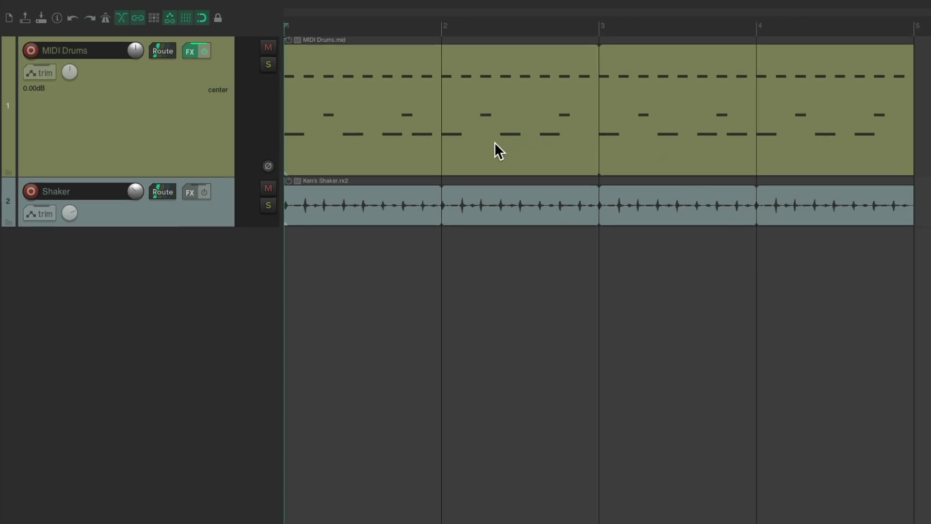
key(super+alt+x)
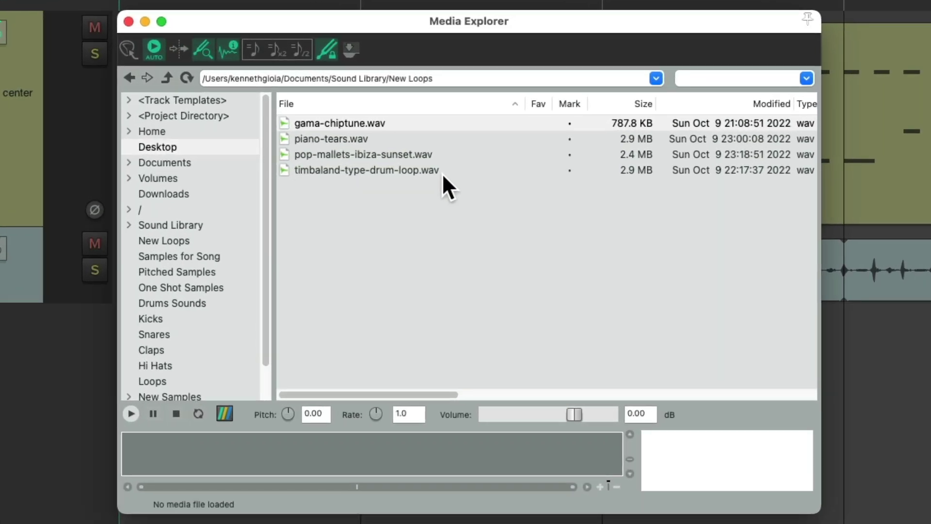
click(414, 169)
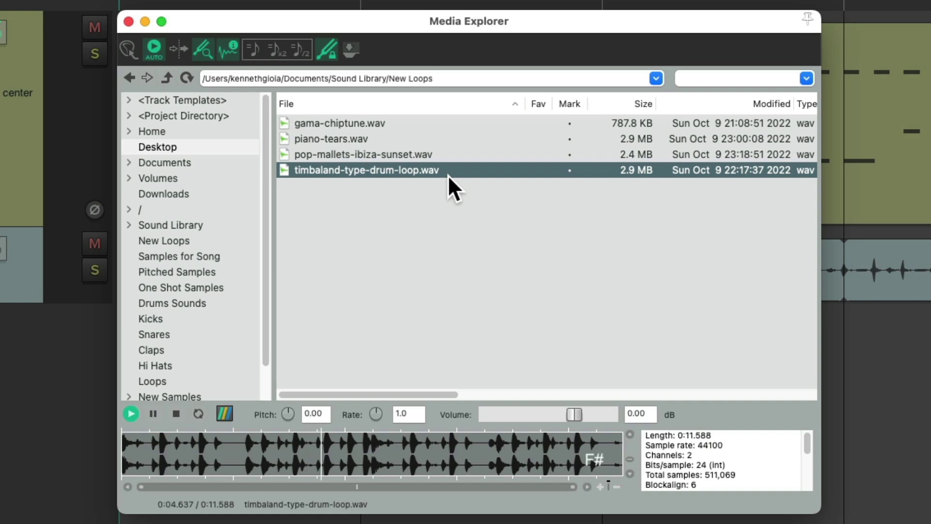
key(space)
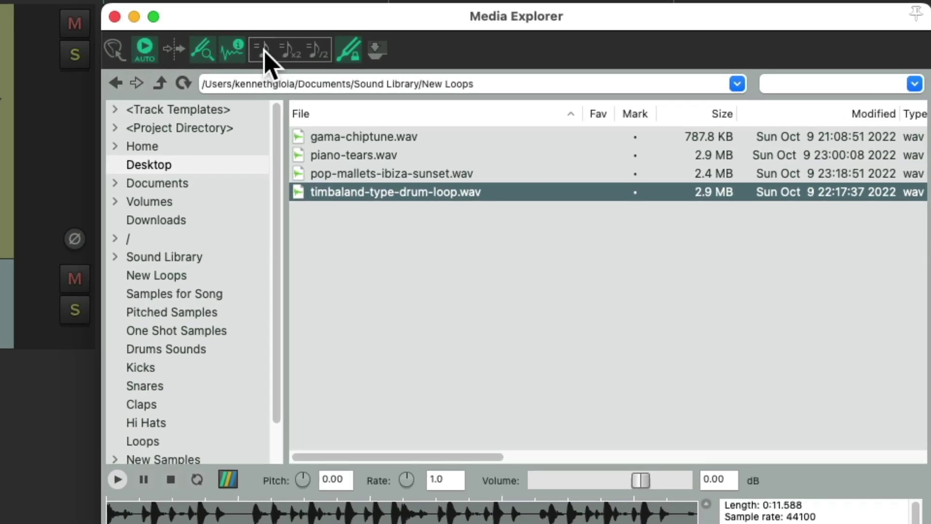
Preview timbaland-type-drum-loop.wav with tempo matching to the project turned on, and switch tempo matching back off
click(264, 51)
key(space)
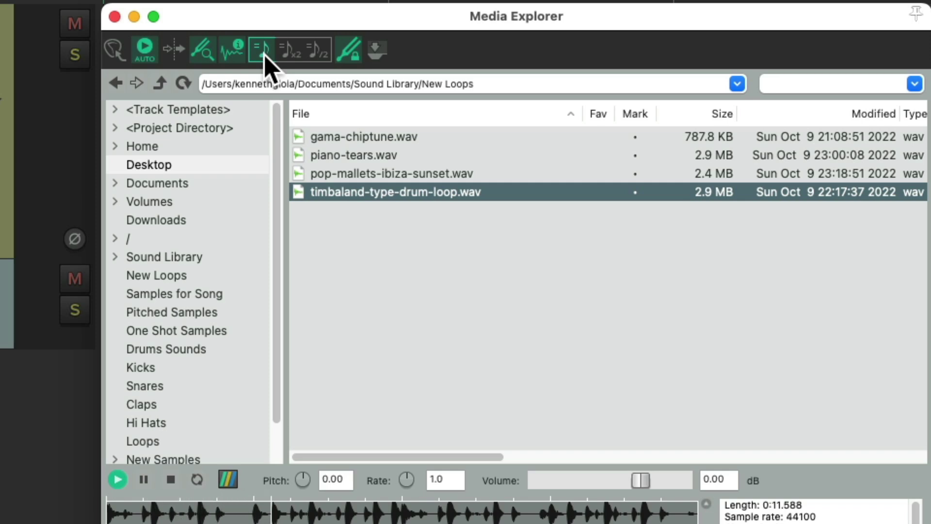
key(space)
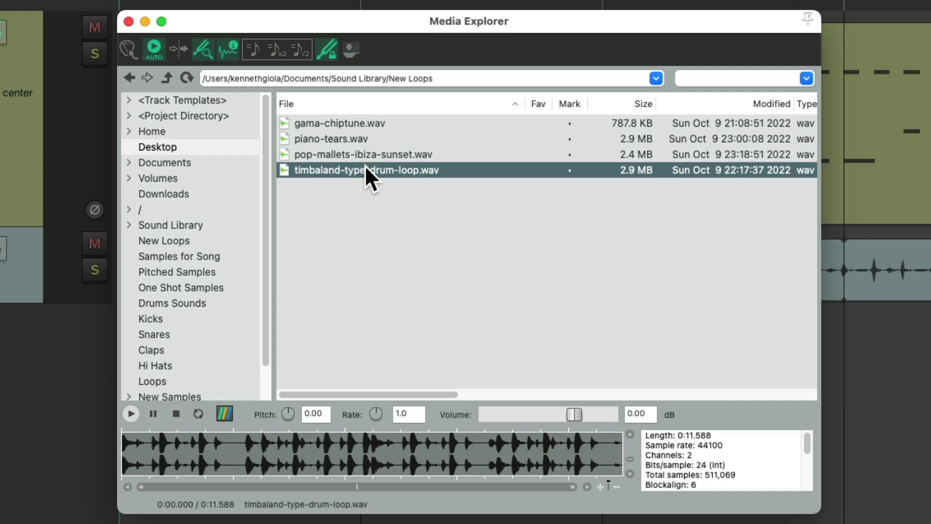
Insert timbaland-type-drum-loop.wav at the project start on a new track and play it with the drums and shaker
drag(365, 165, 245, 331)
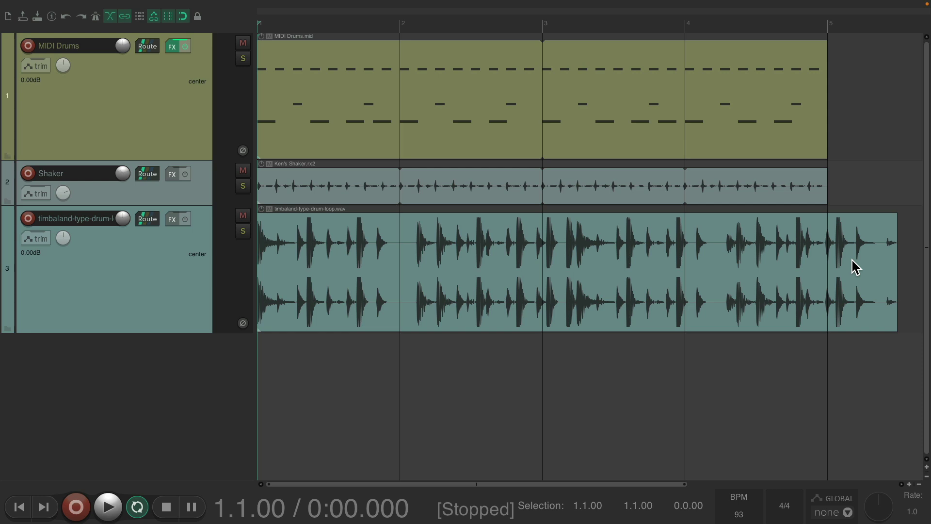
key(space)
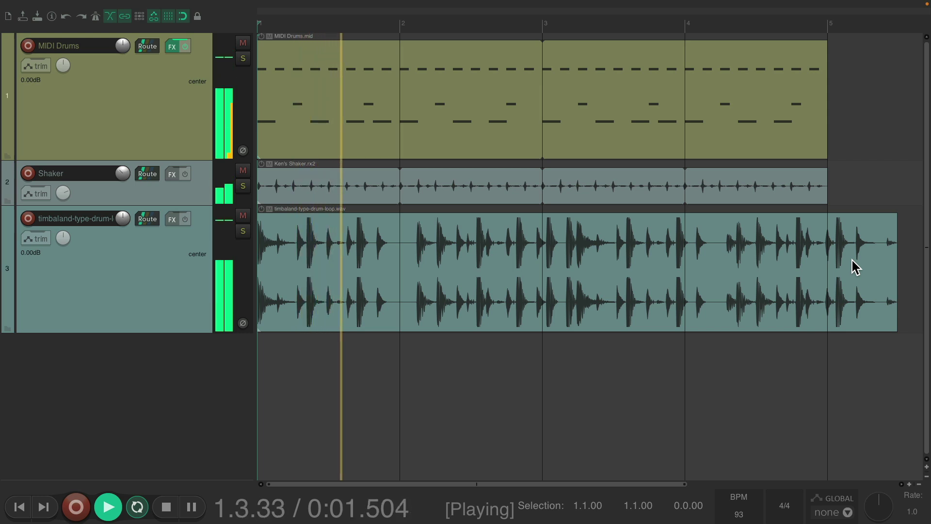
key(space)
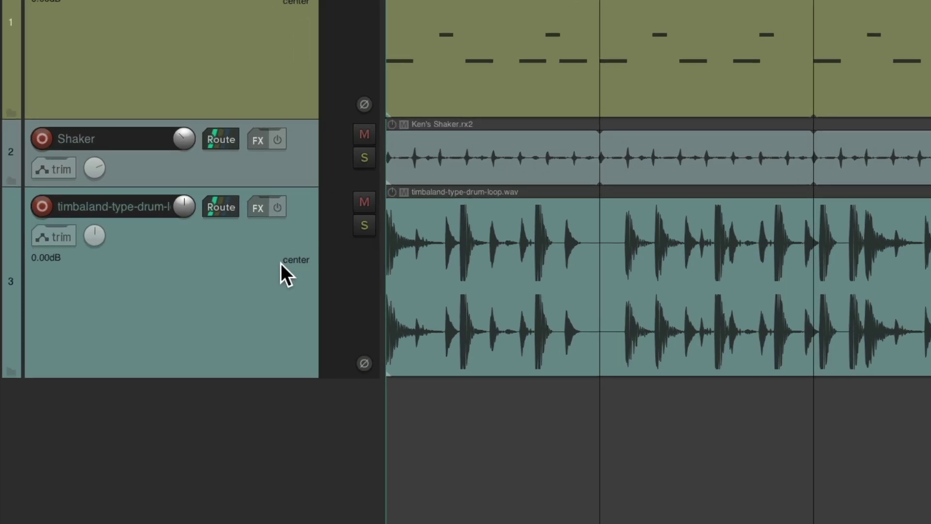
Set the timbaland-type-drum-loop track's timebase to Time and create measures from a time selection spanning its item
right_click(281, 263)
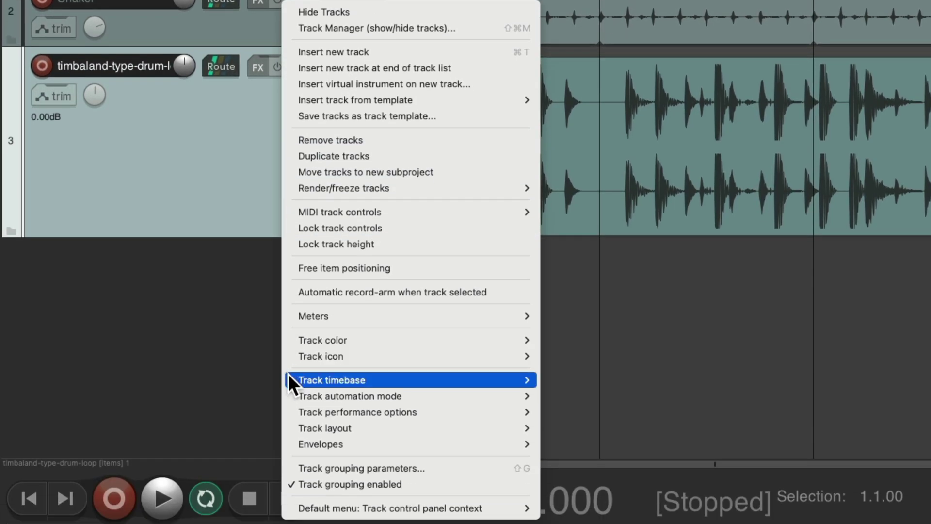
mouse_move(289, 380)
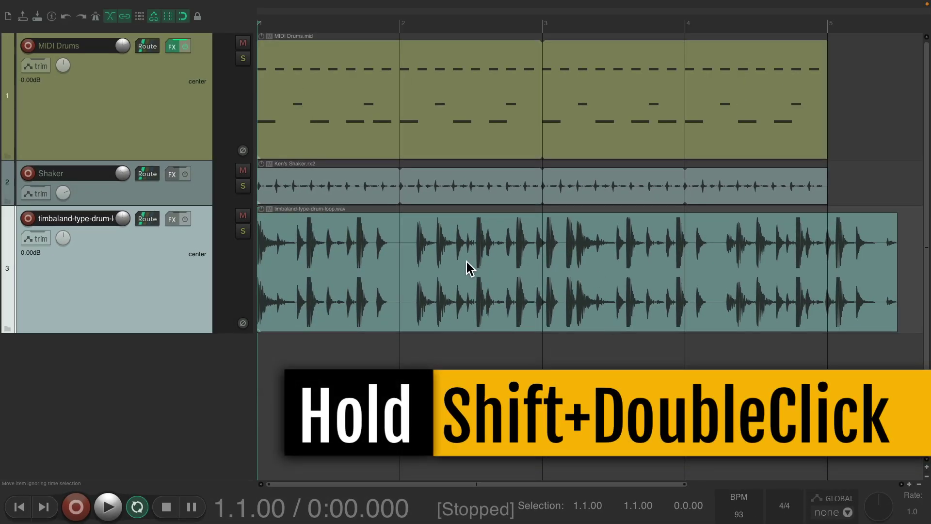
shift+double_click(467, 267)
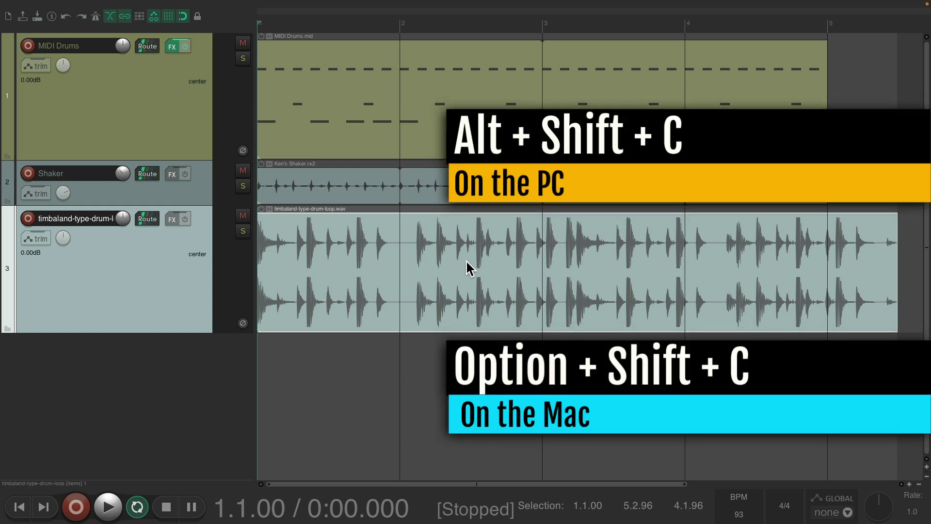
key(alt+shift+c)
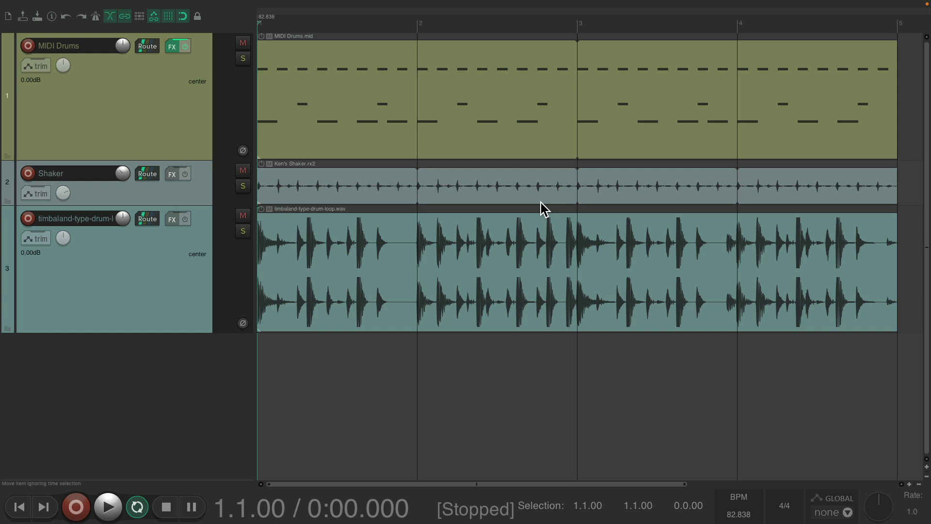
Play the drums, shaker and timbaland drum loop together, and undo the tempo change and the loop import
key(space)
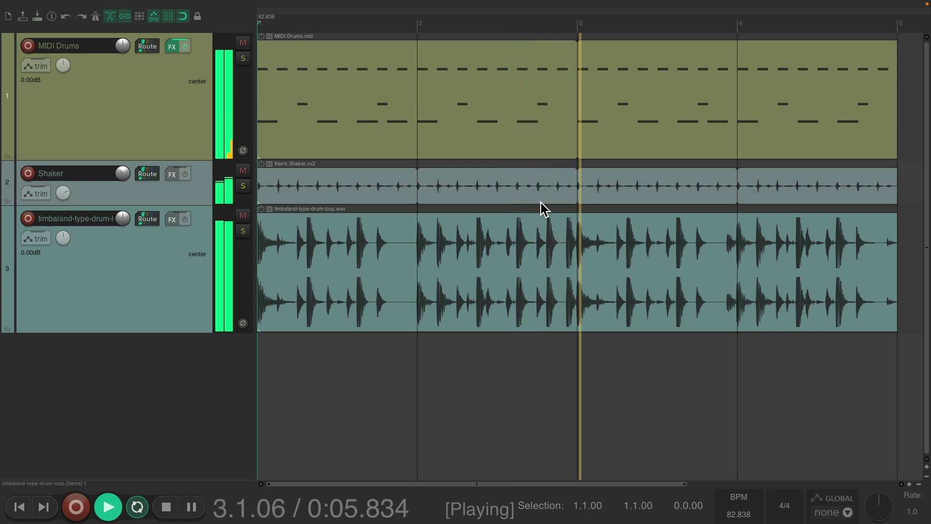
key(space)
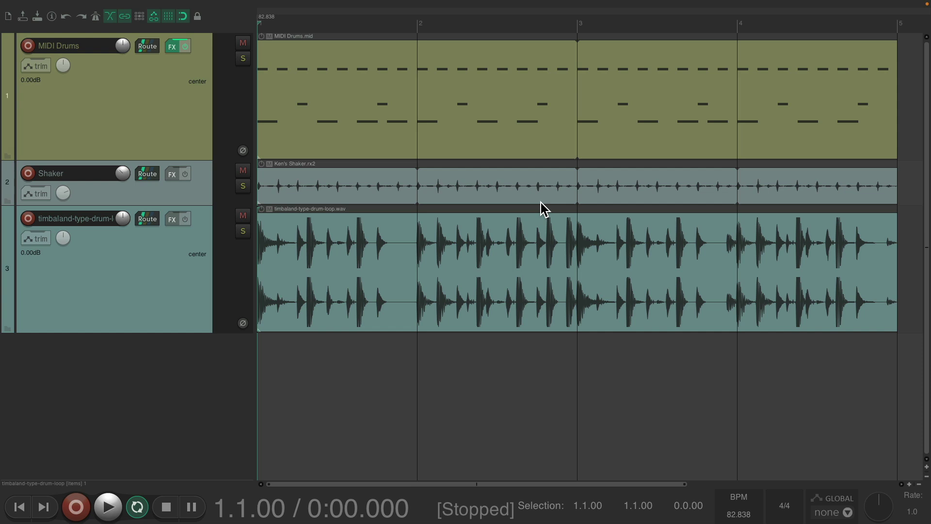
key(ctrl+z)
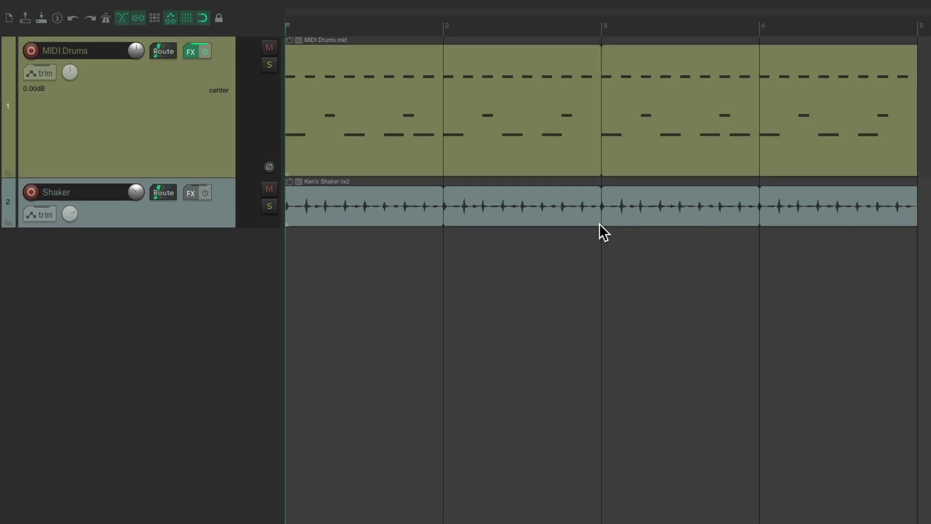
Preview piano-tears.wav from the New Loops folder in the Media Explorer and insert it on a new track at the project start
key(super+alt+x)
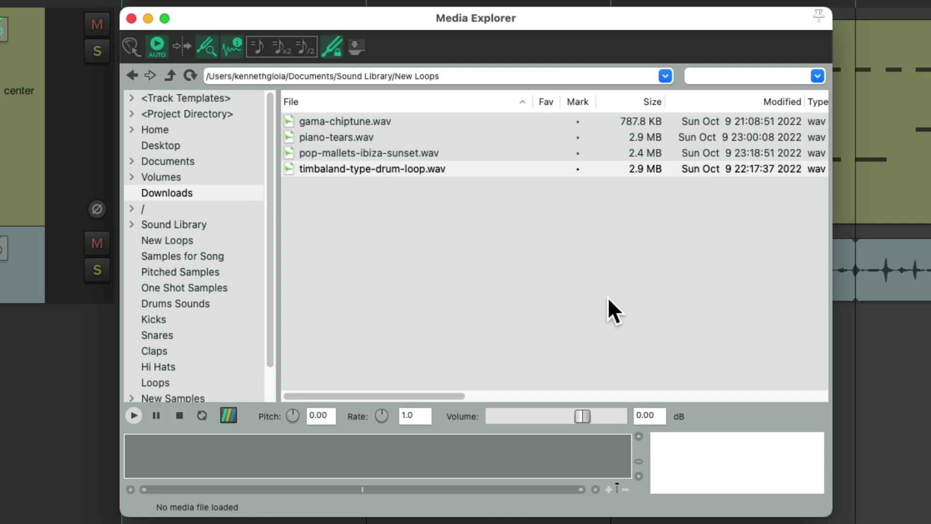
click(446, 135)
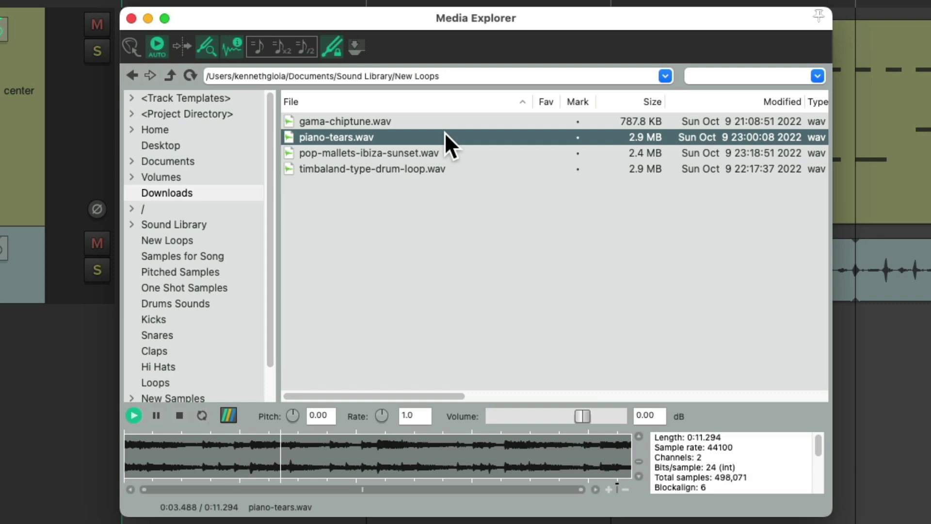
key(space)
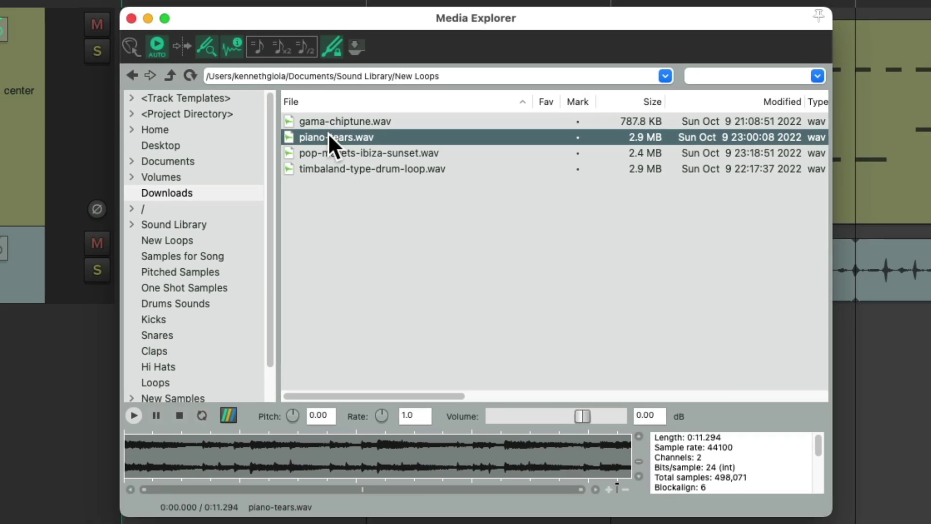
drag(320, 159, 240, 342)
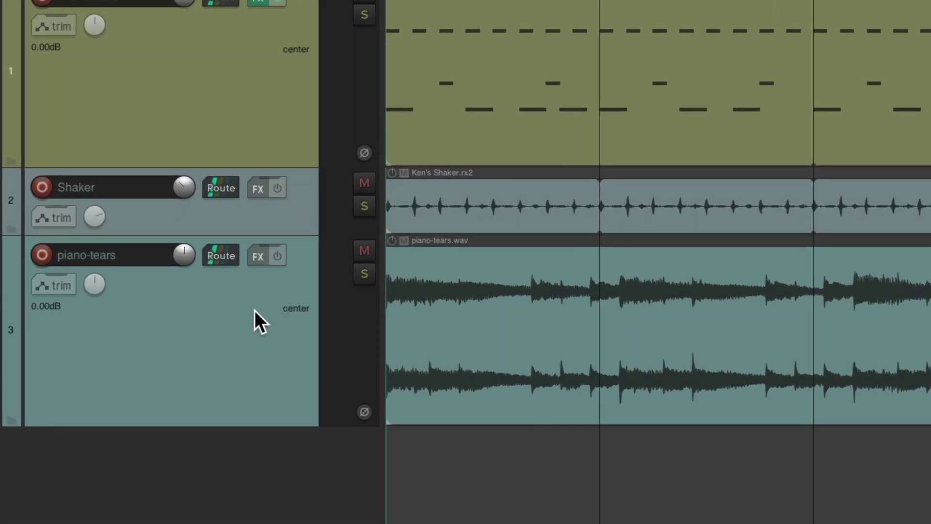
Set the piano-tears track's timebase to Time
right_click(170, 255)
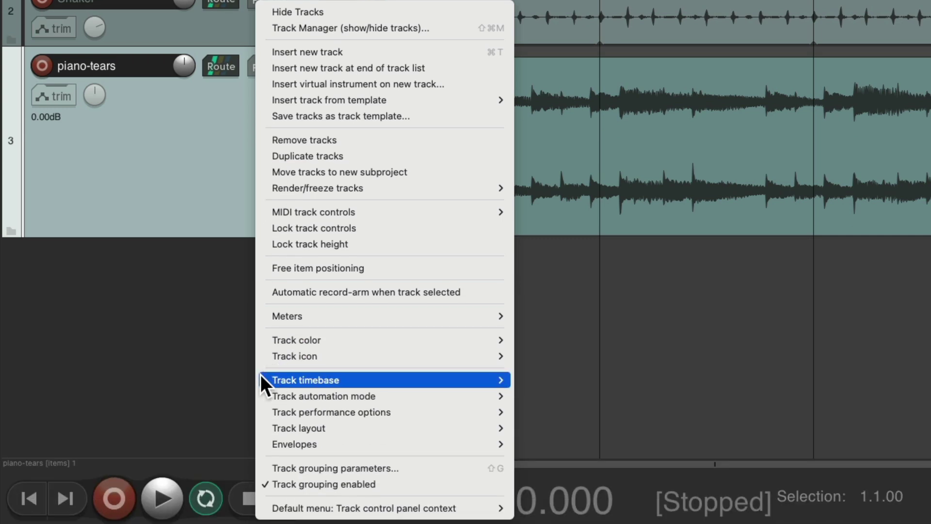
mouse_move(261, 381)
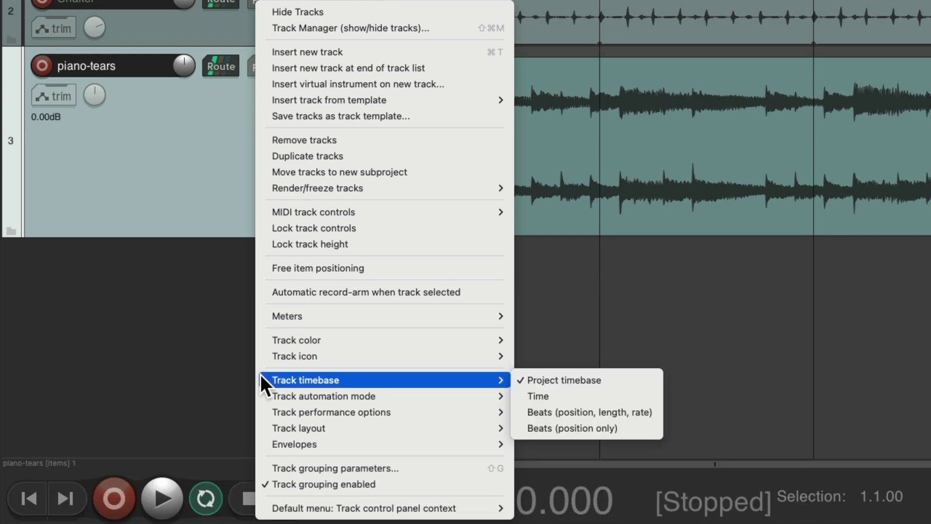
click(568, 395)
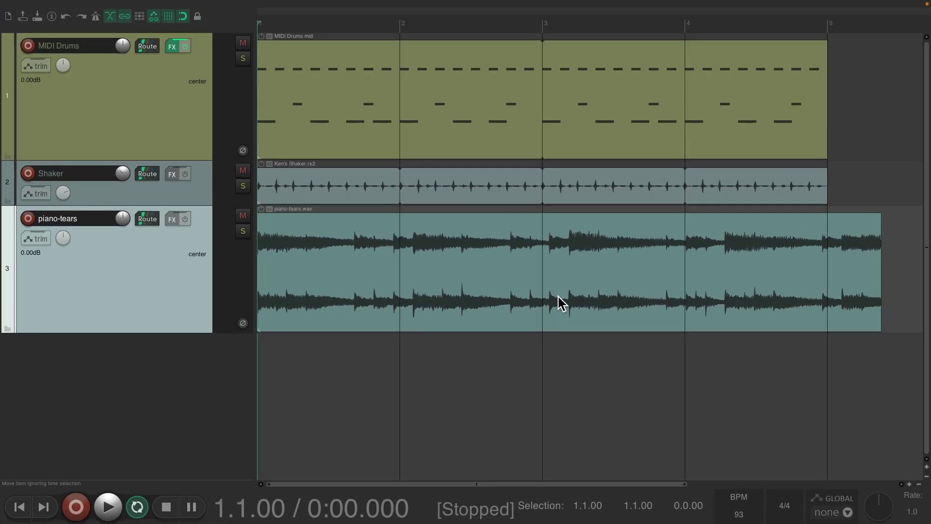
Create measures from a time selection spanning the piano-tears item, clear the selection, and play the project at the new tempo
click(472, 247)
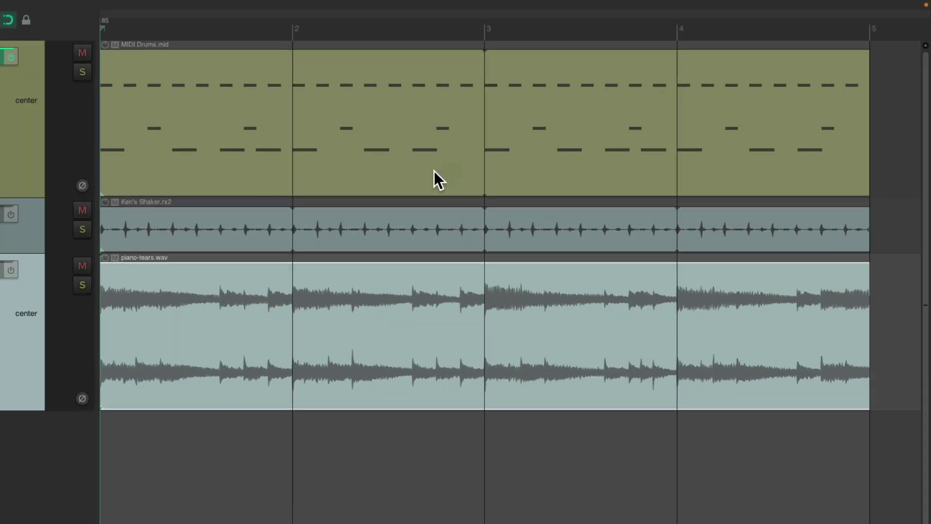
key(Escape)
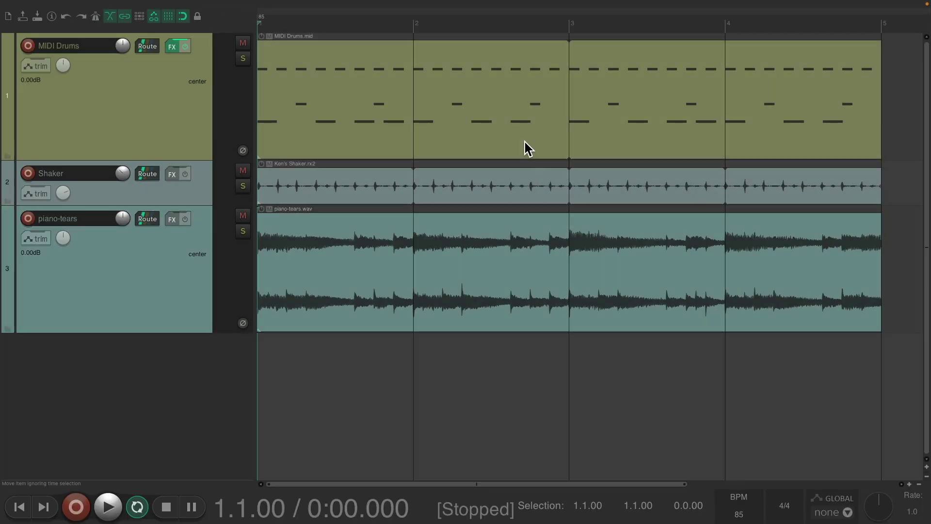
key(space)
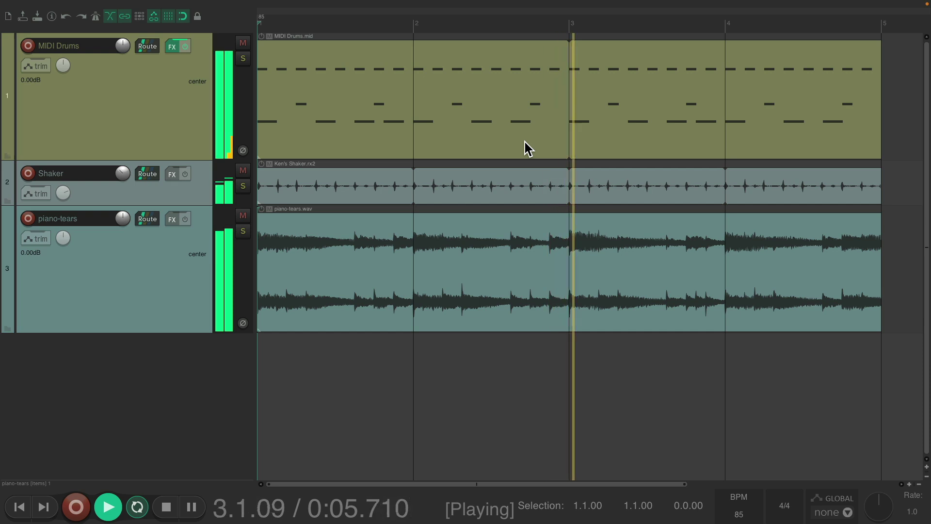
key(space)
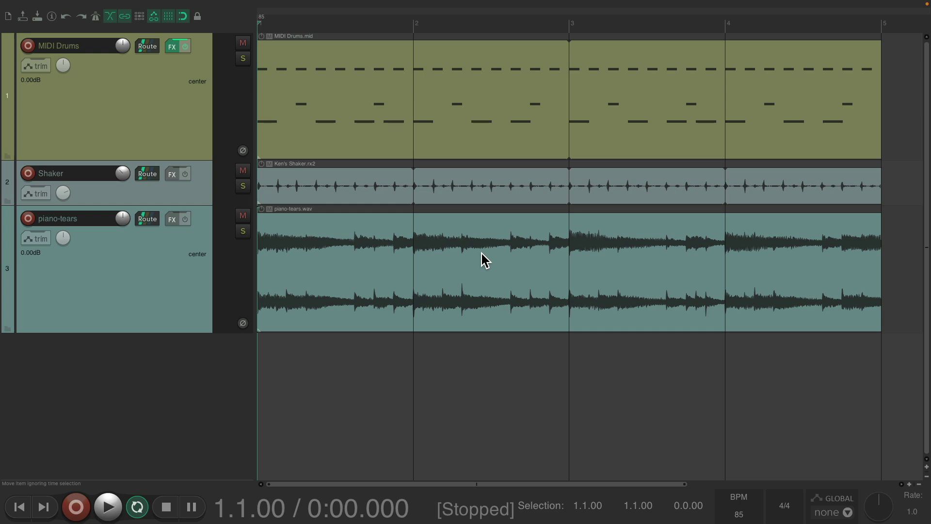
Turn on tempo matching in the Media Explorer and preview timbaland-type-drum-loop.wav at the project tempo
key(super+alt+x)
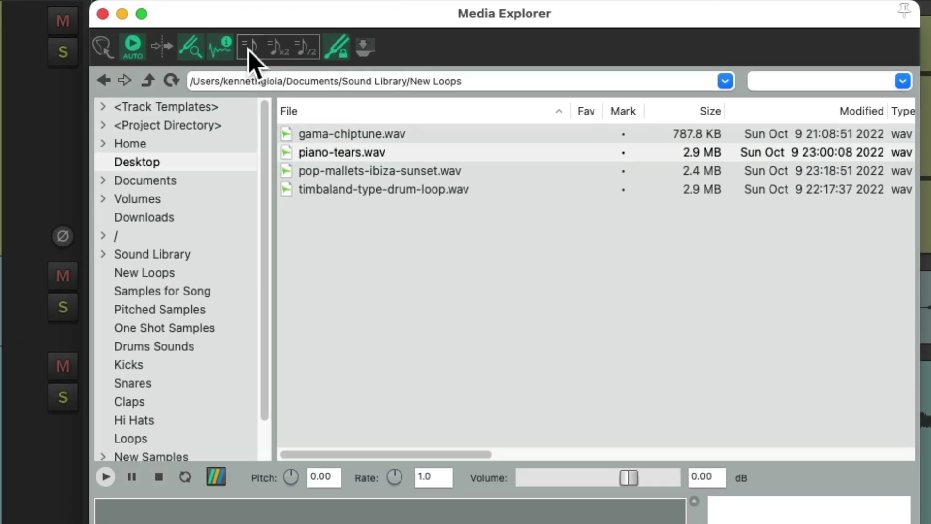
click(250, 49)
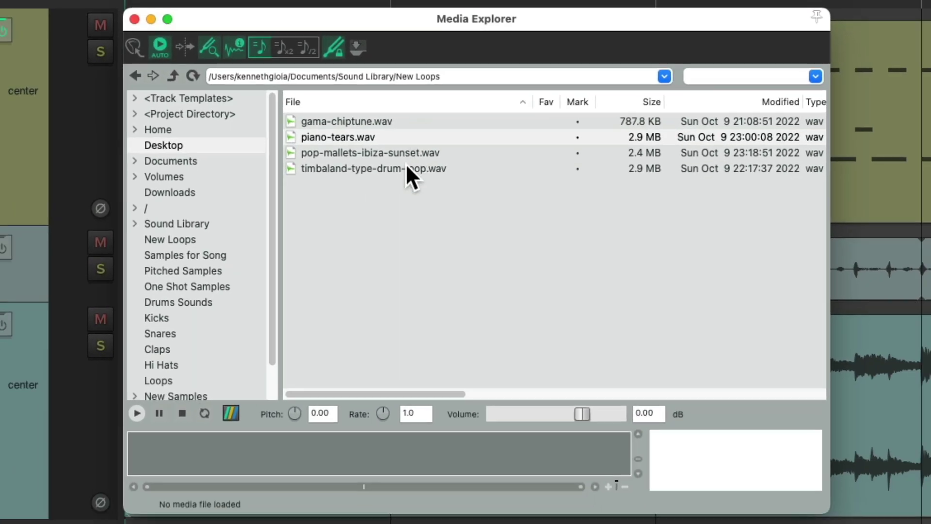
click(421, 184)
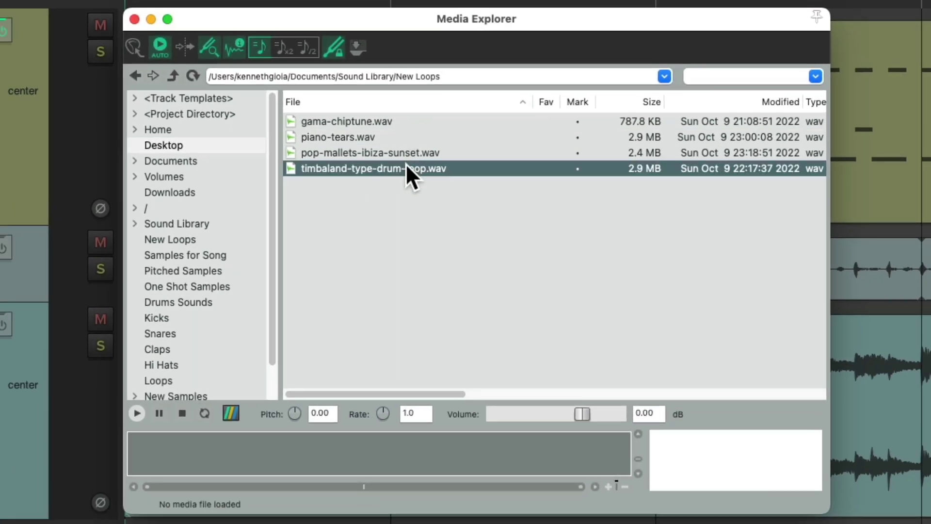
key(space)
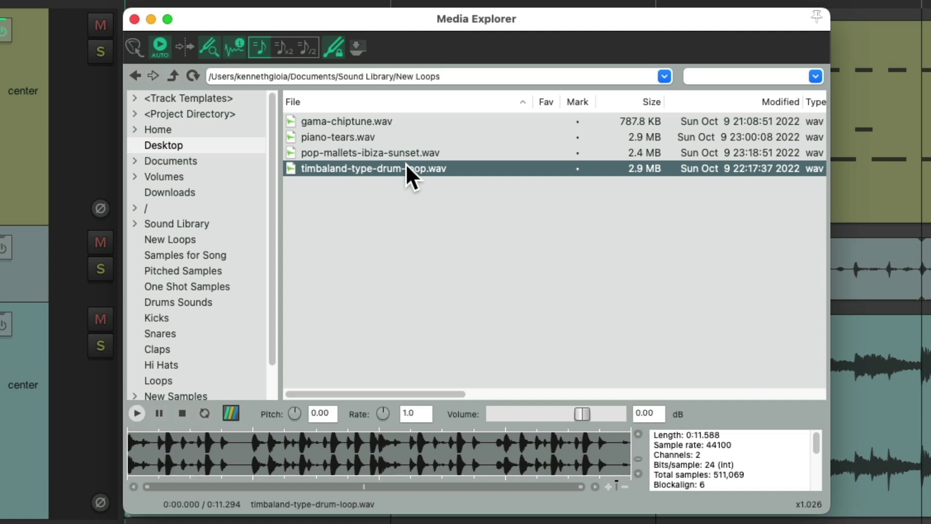
Insert the tempo-matched timbaland-type-drum-loop.wav on a new track below piano-tears and play all four tracks together
drag(391, 167, 23, 523)
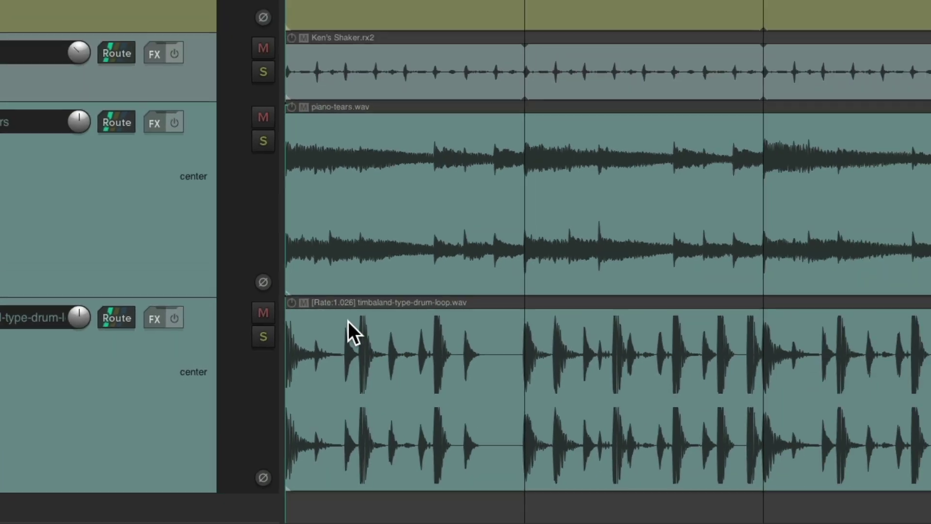
key(space)
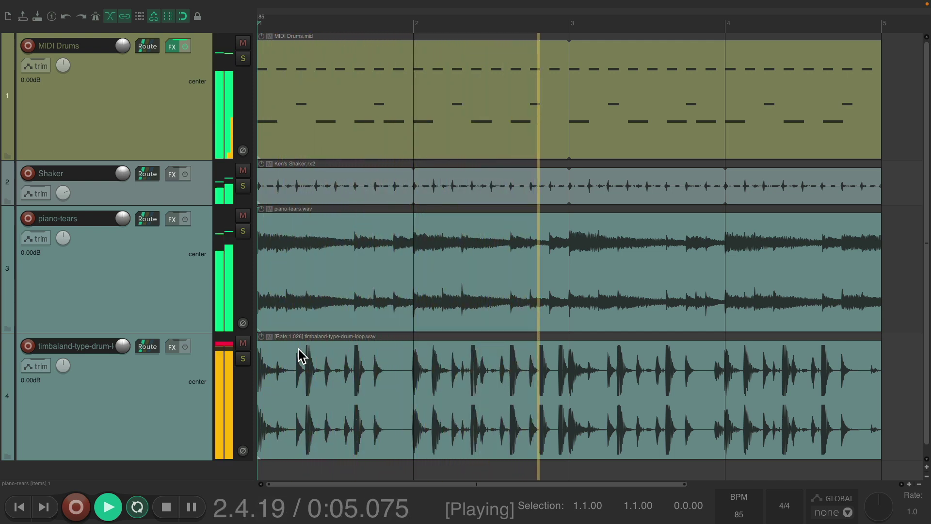
key(space)
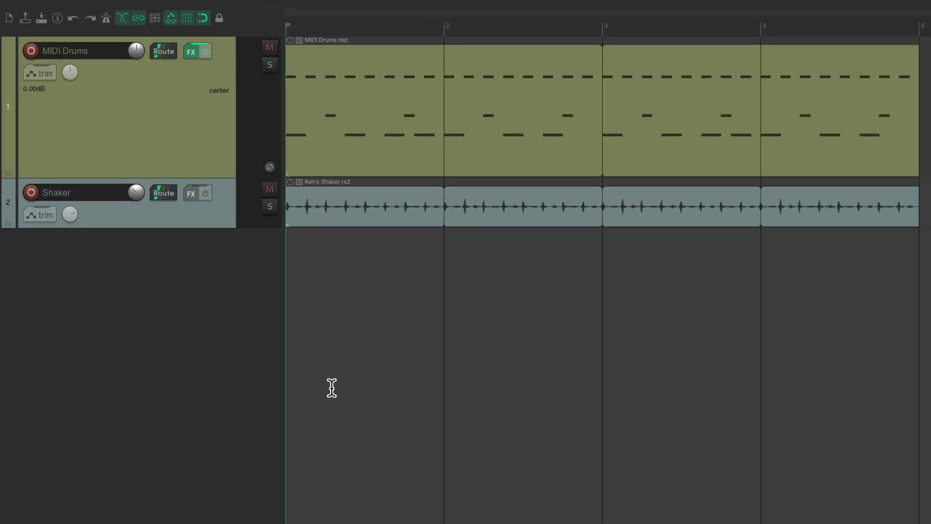
Preview pop-mallets-ibiza-sunset.wav, turn tempo matching off, and insert the loop on a new track at the project start
key(super+alt+x)
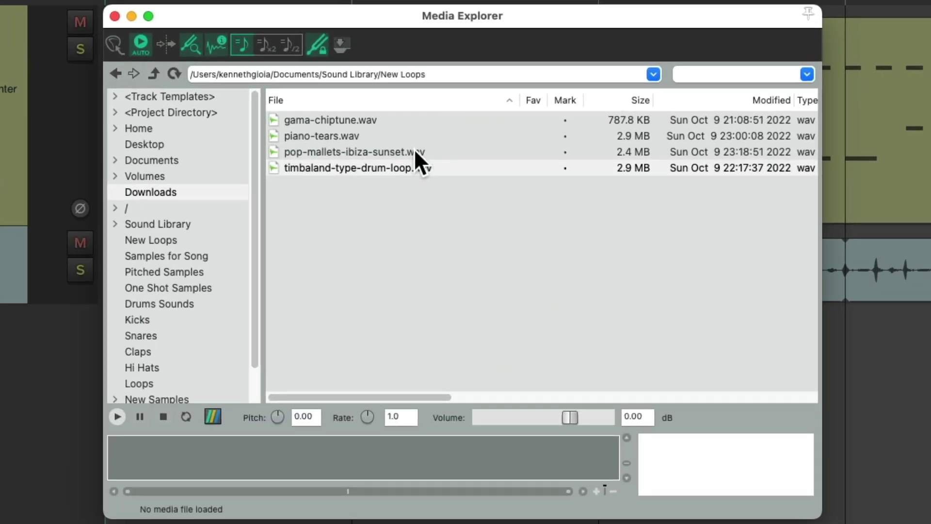
click(414, 152)
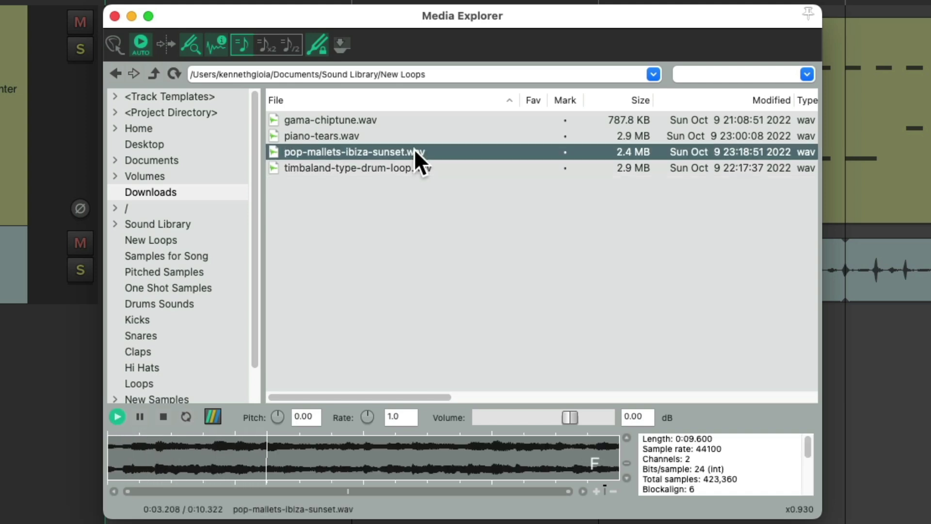
key(space)
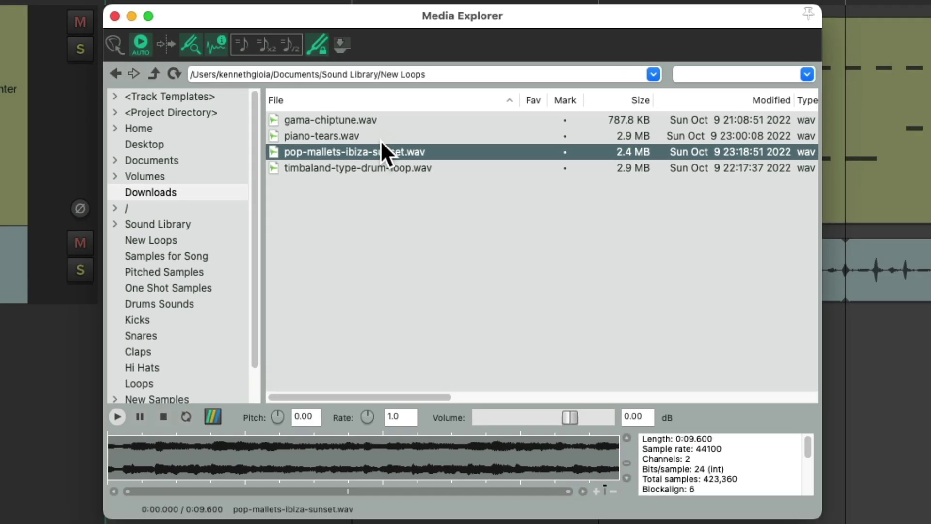
drag(380, 141, 234, 368)
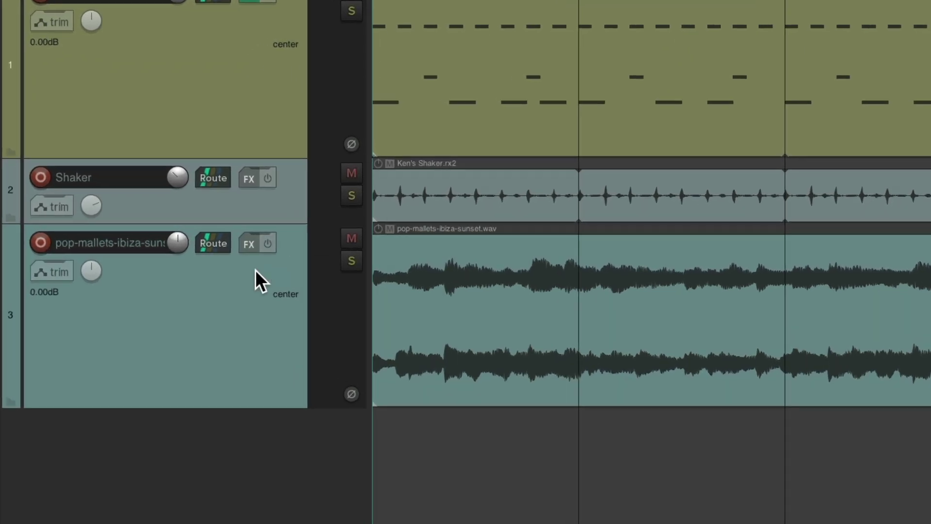
Set the timebase of the pop-mallets-ibiza-sunset track to Time
right_click(265, 300)
mouse_move(307, 377)
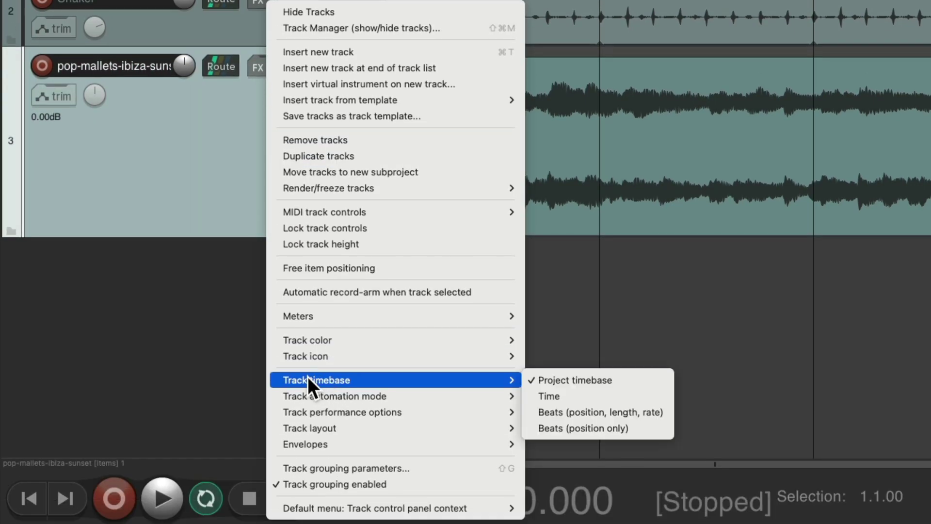
click(641, 393)
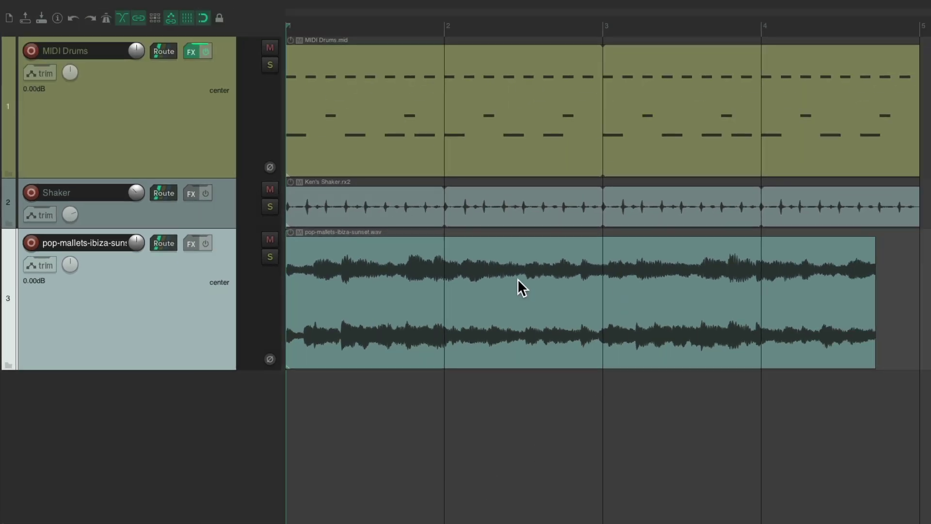
Create measures from a time selection spanning the pop-mallets-ibiza-sunset item, clear the selection, and play all three tracks together
click(511, 266)
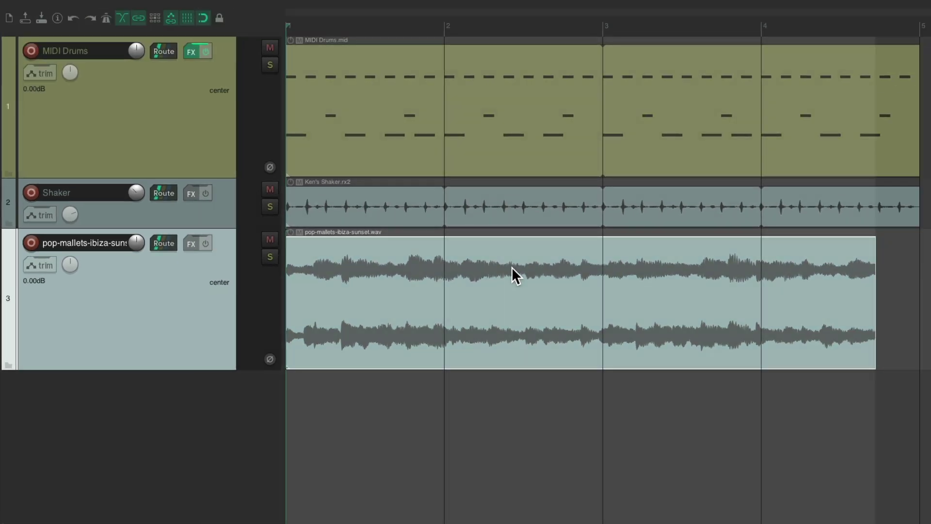
key(ctrl+shift+t)
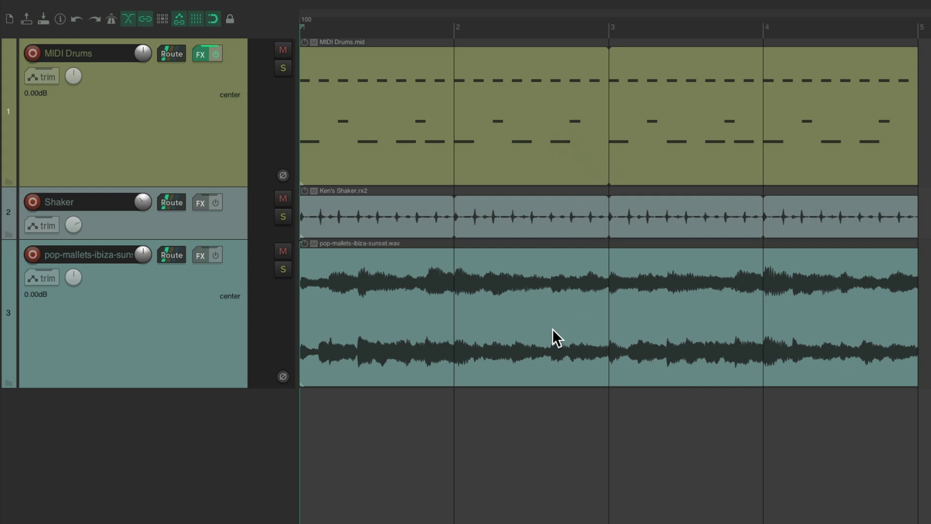
key(space)
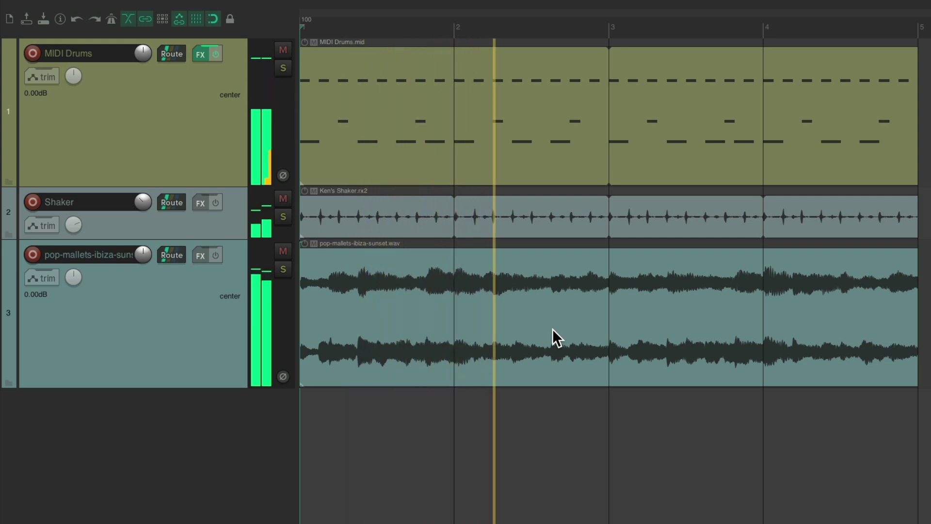
key(space)
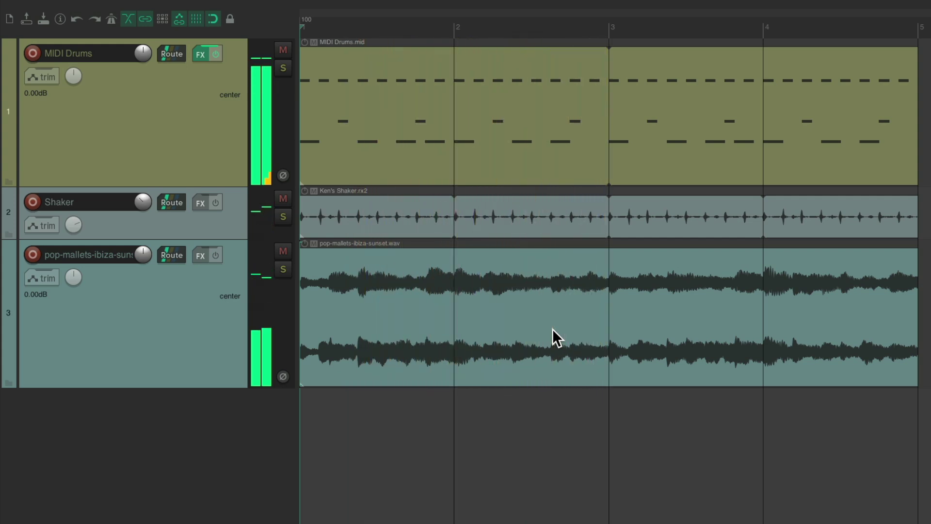
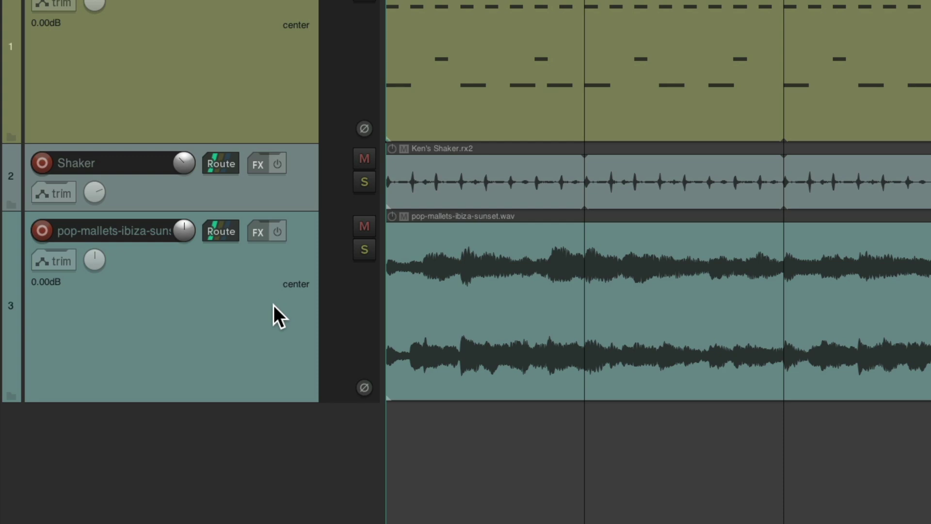
Return the pop-mallets-ibiza-sunset track to the project timebase and check the items timebase in the project settings
right_click(274, 304)
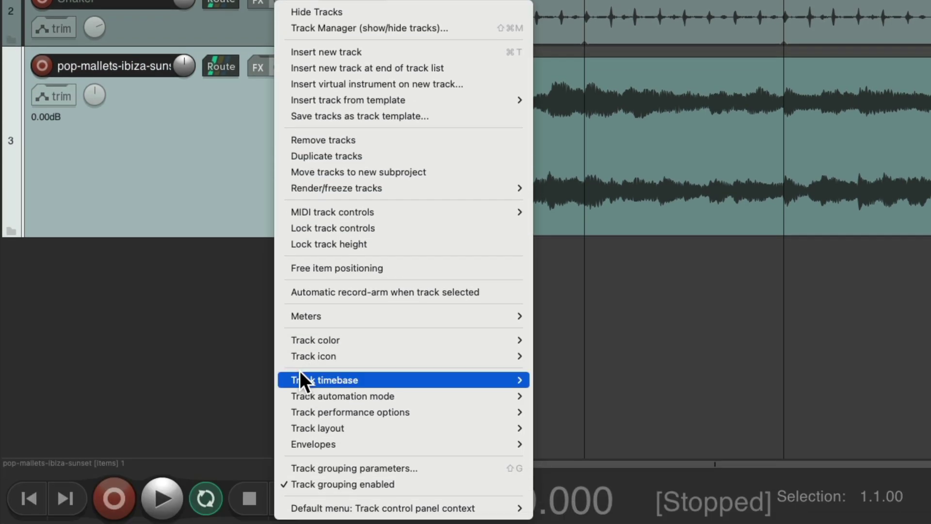
mouse_move(293, 379)
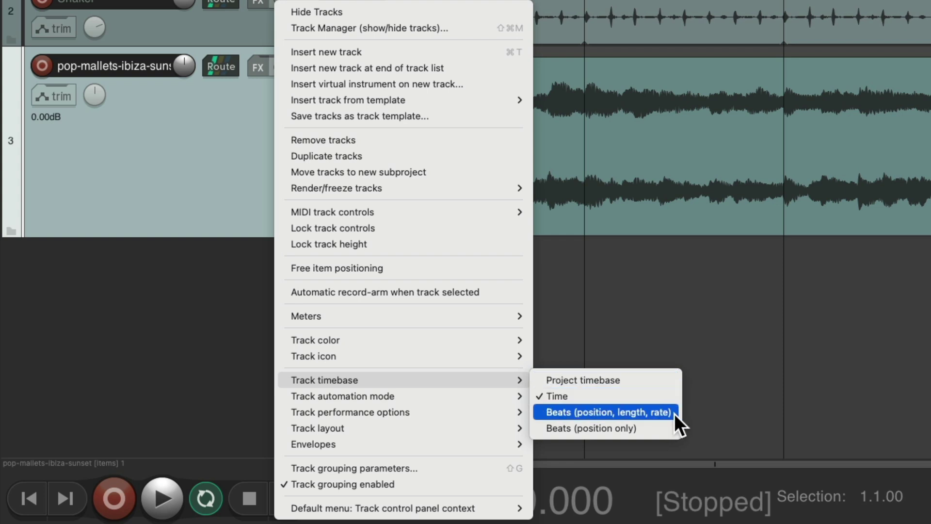
click(663, 383)
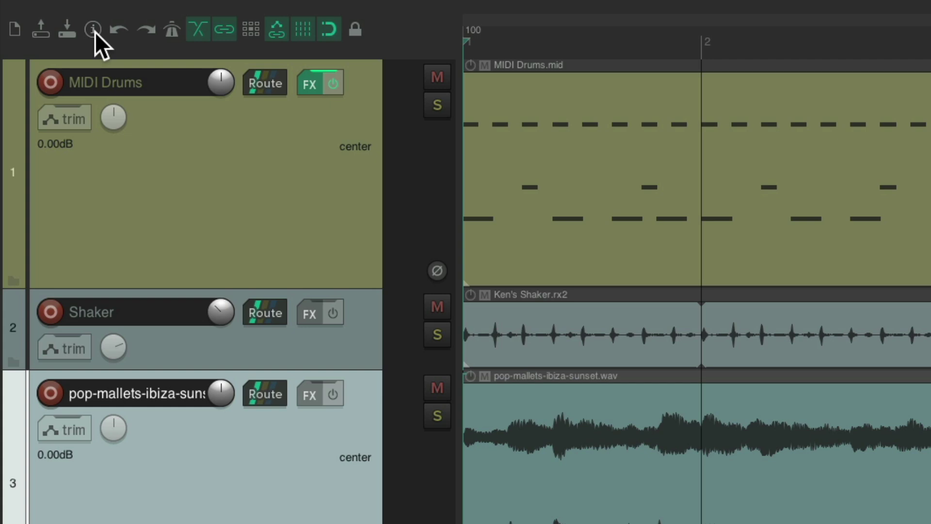
click(93, 30)
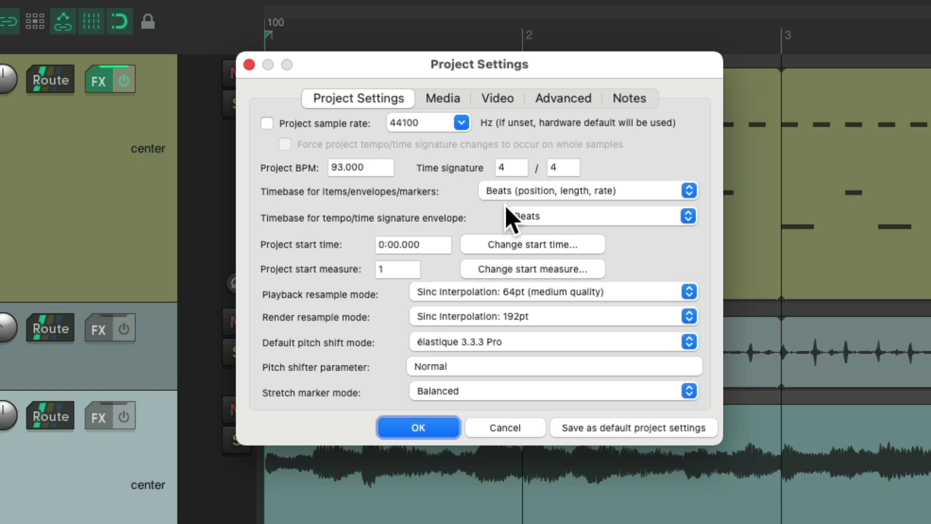
click(249, 64)
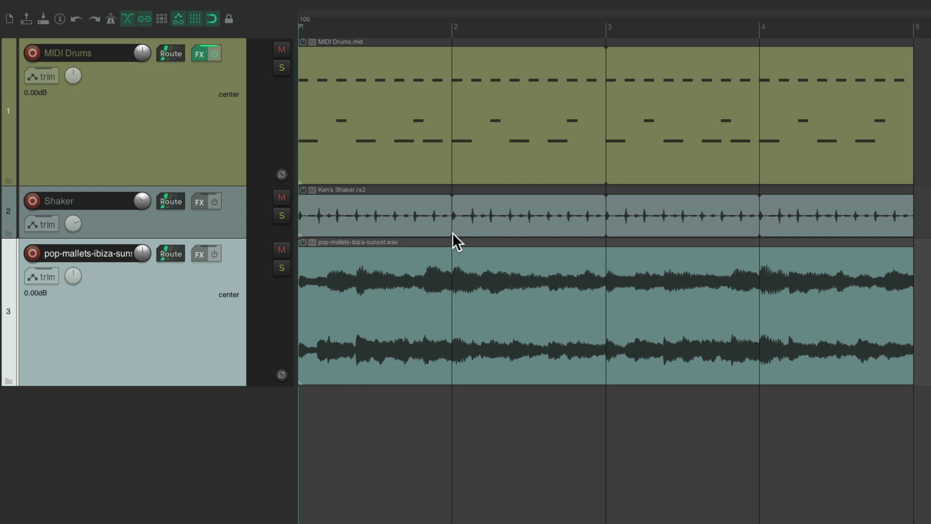
Set the tempo marker at 1.1.00 to 90 BPM, playing the project before and after the change
key(space)
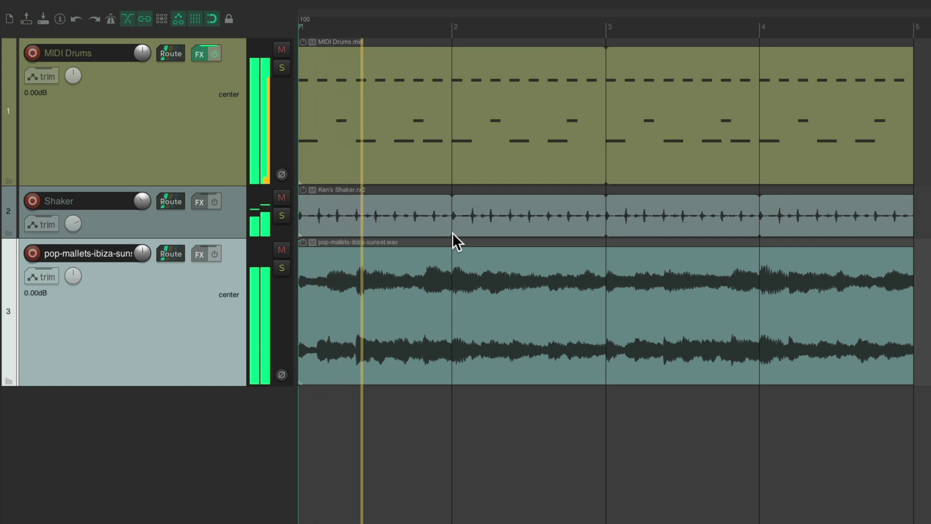
key(space)
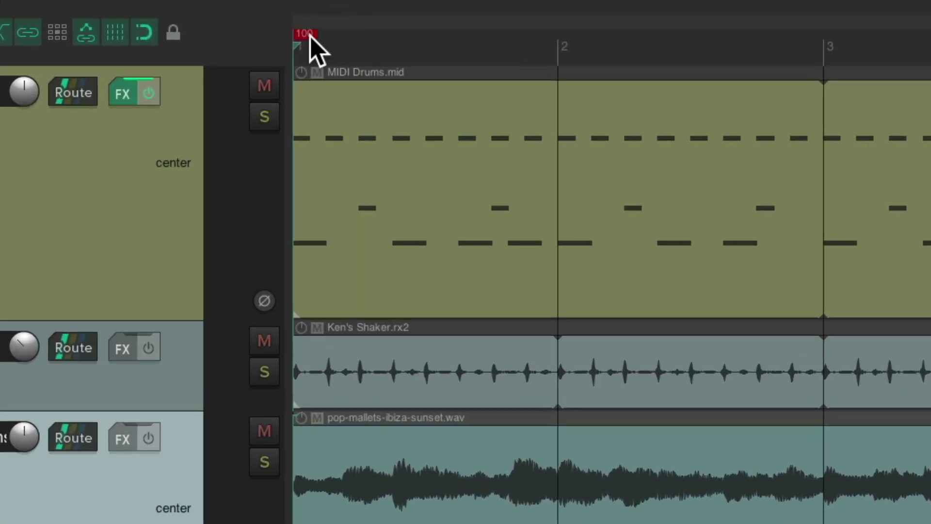
double_click(305, 20)
text(90)
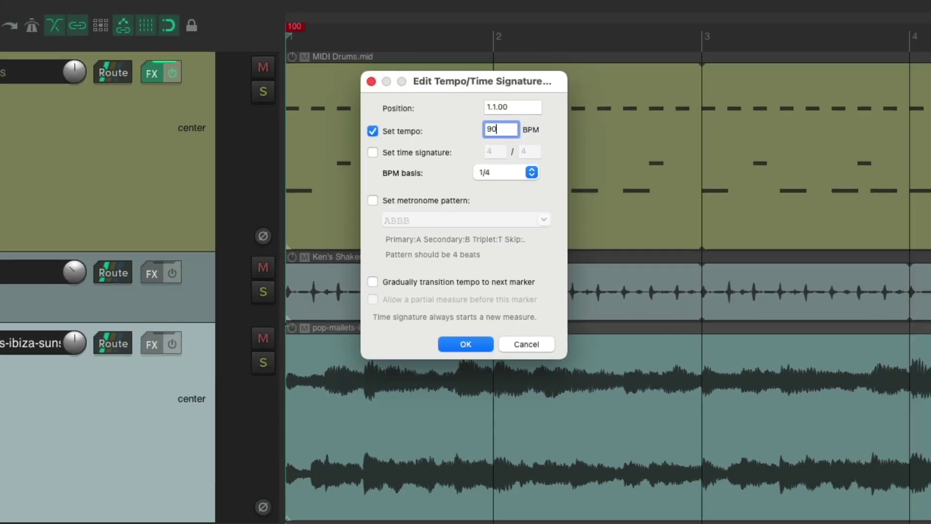
key(Return)
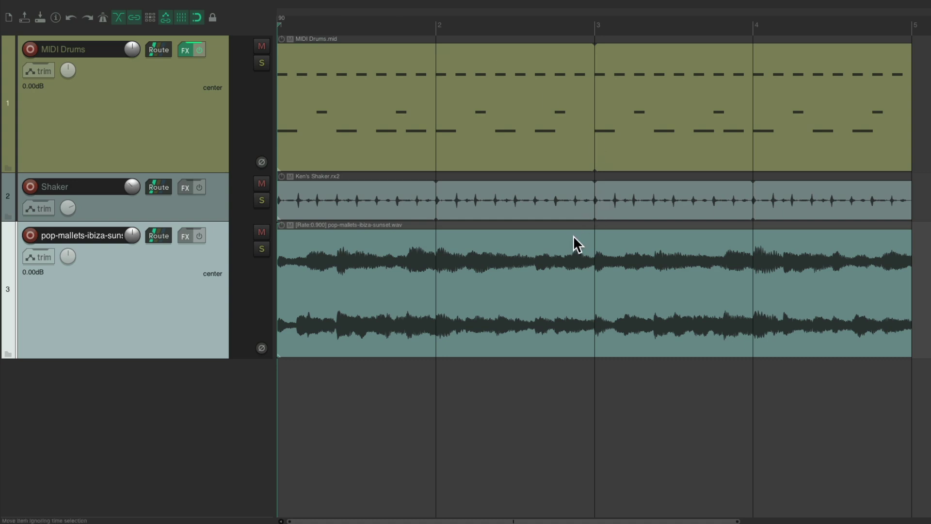
key(space)
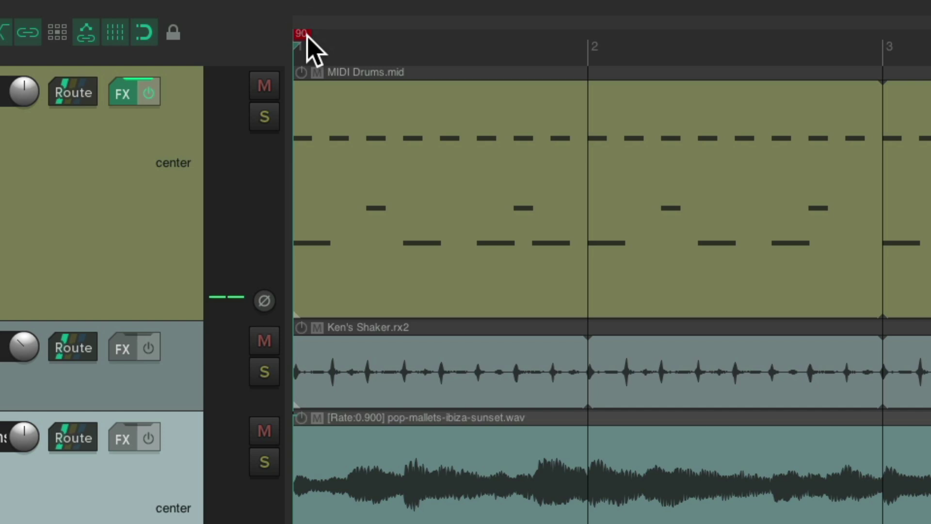
Set the tempo marker at the project start to 92 BPM and play all three tracks together
double_click(282, 18)
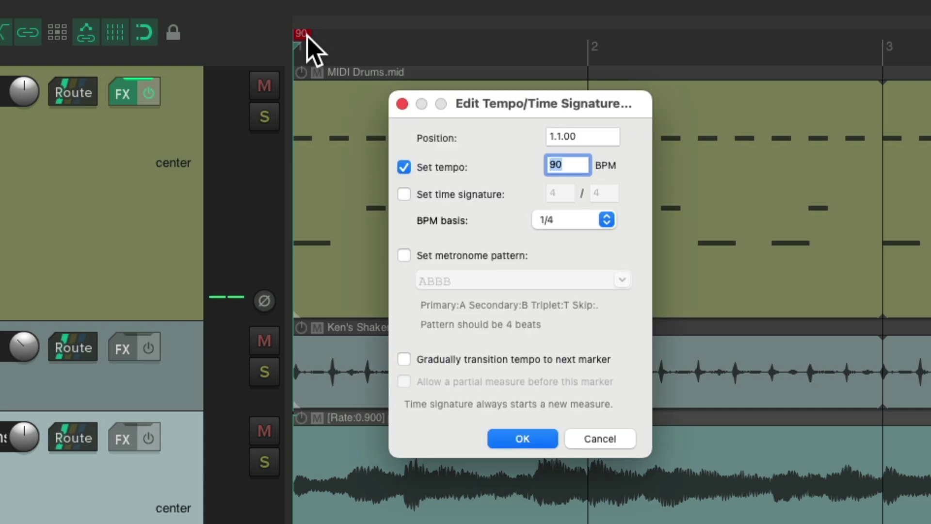
text(92)
key(Return)
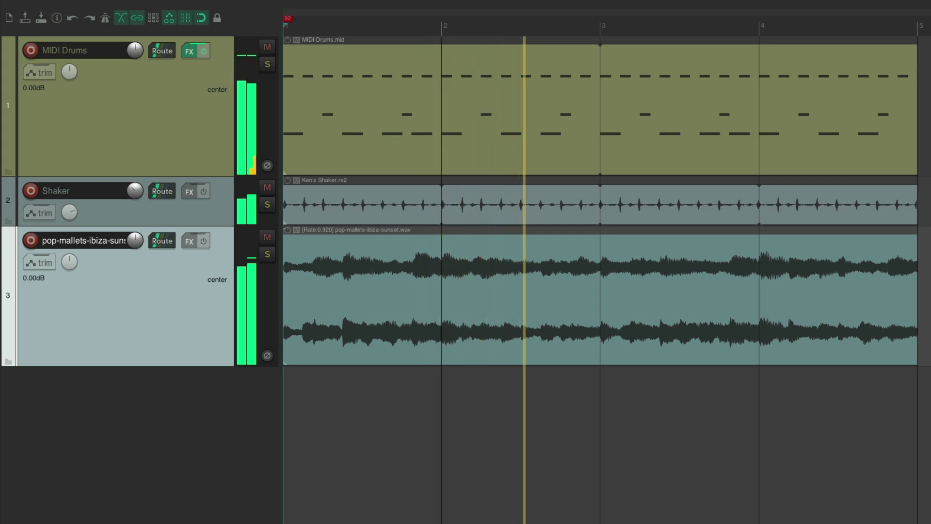
key(space)
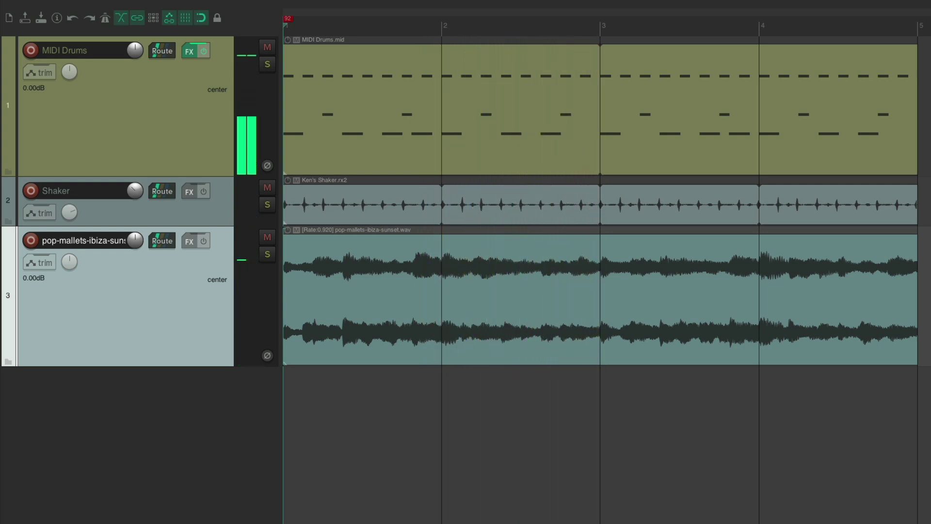